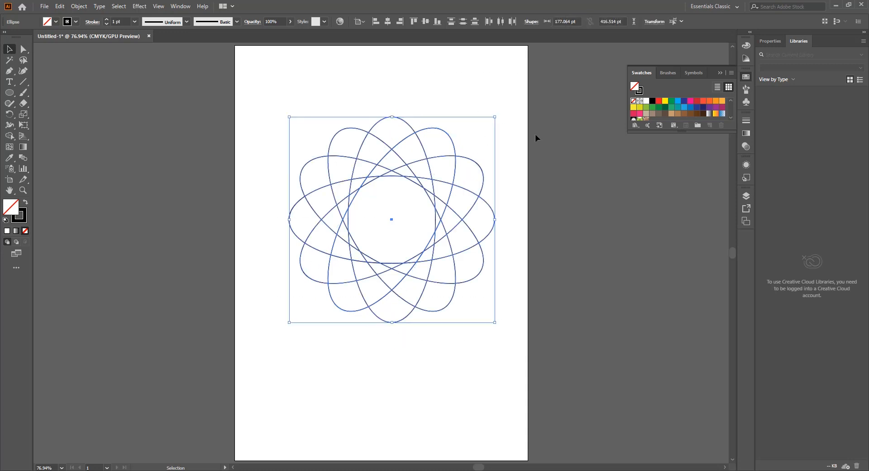
pyautogui.click(449, 151)
pyautogui.click(452, 143)
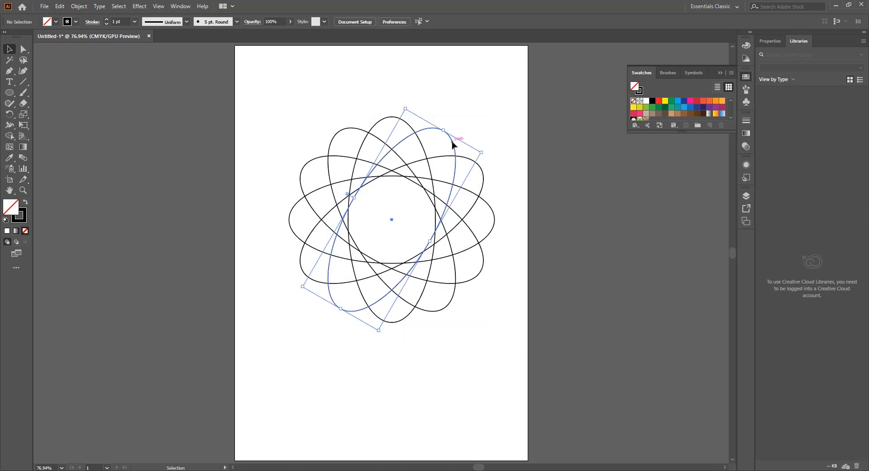
pyautogui.click(544, 129)
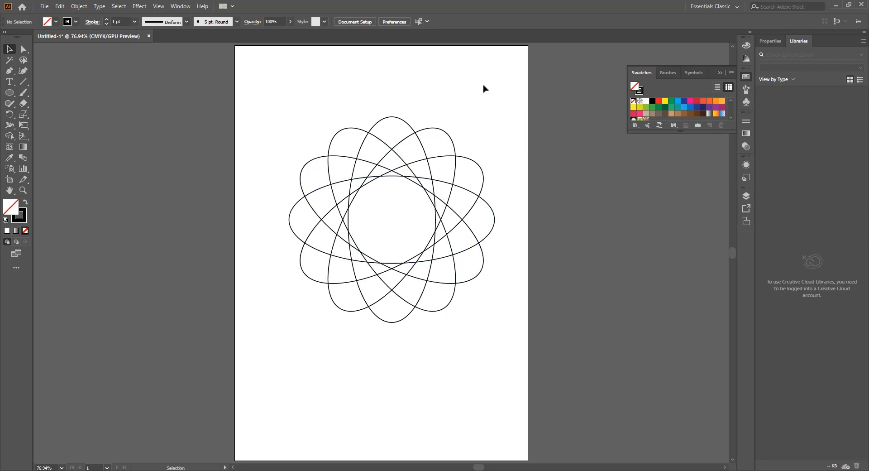
# Select all the rotated ellipses and use the Shape Builder tool to merge the upper-right overlapping segments into the first four swirled petals
pyautogui.moveTo(521, 104); pyautogui.dragTo(45, 209)
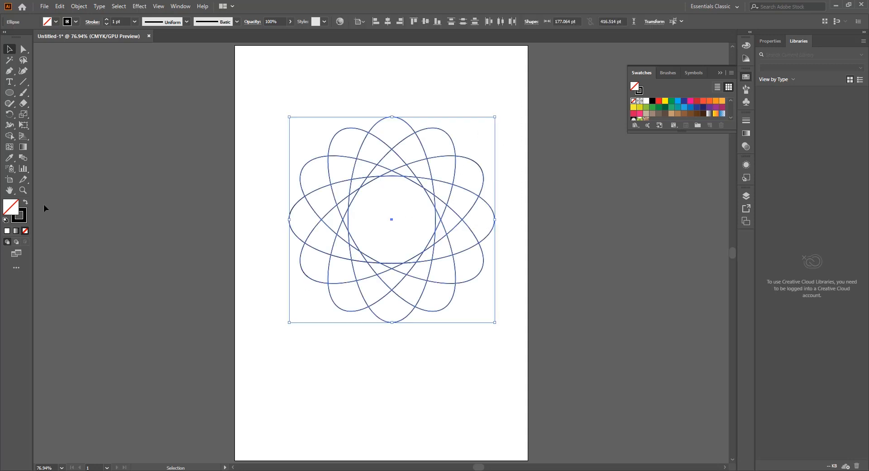
pyautogui.click(9, 136)
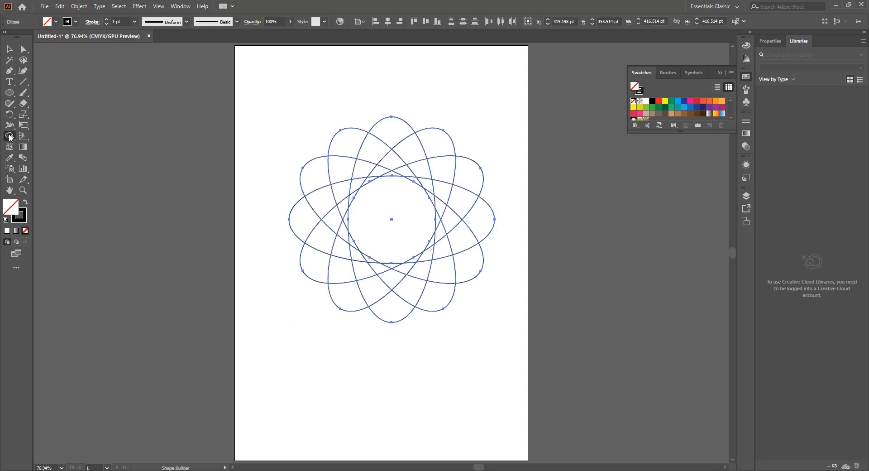
pyautogui.click(382, 175)
pyautogui.scroll(2, 383, 175)
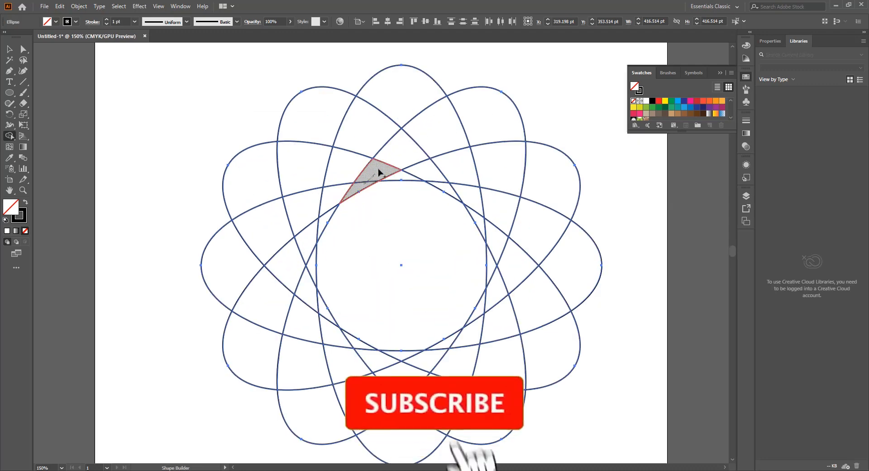
pyautogui.moveTo(443, 129); pyautogui.dragTo(462, 130)
pyautogui.moveTo(407, 175); pyautogui.dragTo(571, 169)
pyautogui.moveTo(448, 190)
pyautogui.mouseDown()
pyautogui.moveTo(496, 202)
pyautogui.moveTo(578, 264)
pyautogui.mouseUp()
pyautogui.moveTo(479, 225)
pyautogui.mouseDown()
pyautogui.moveTo(499, 238)
pyautogui.moveTo(550, 346)
pyautogui.mouseUp()
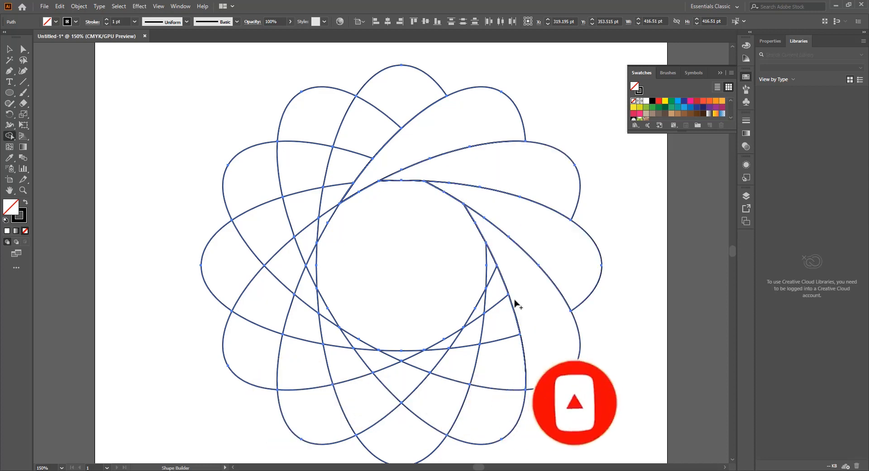
# Merge the remaining overlapping segments clockwise around the ring into swirled petals with the Shape Builder tool
pyautogui.moveTo(495, 269)
pyautogui.mouseDown()
pyautogui.moveTo(501, 402)
pyautogui.moveTo(493, 430)
pyautogui.mouseUp()
pyautogui.moveTo(452, 423); pyautogui.dragTo(342, 411)
pyautogui.moveTo(407, 356); pyautogui.dragTo(268, 369)
pyautogui.moveTo(354, 342); pyautogui.dragTo(212, 262)
pyautogui.moveTo(332, 316); pyautogui.dragTo(249, 183)
pyautogui.moveTo(313, 275); pyautogui.dragTo(311, 125)
pyautogui.moveTo(320, 233); pyautogui.dragTo(408, 117)
# Remove the central shape inside the petal ring with the Shape Builder tool and deselect the artwork
pyautogui.scroll(-2, 410, 119)
pyautogui.scroll(3, 514, 230)
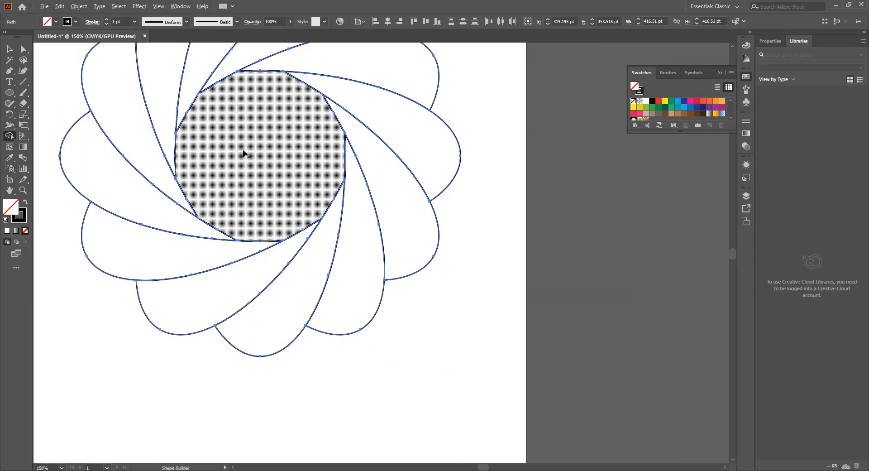
pyautogui.keyDown('alt'); pyautogui.click(257, 146); pyautogui.keyUp('alt')
pyautogui.scroll(3, 281, 177)
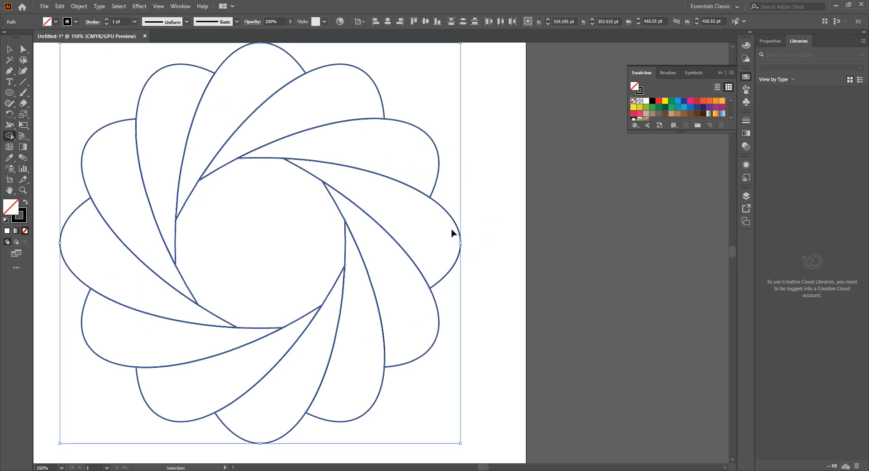
pyautogui.hscroll(-1, 452, 233)
pyautogui.press('y')
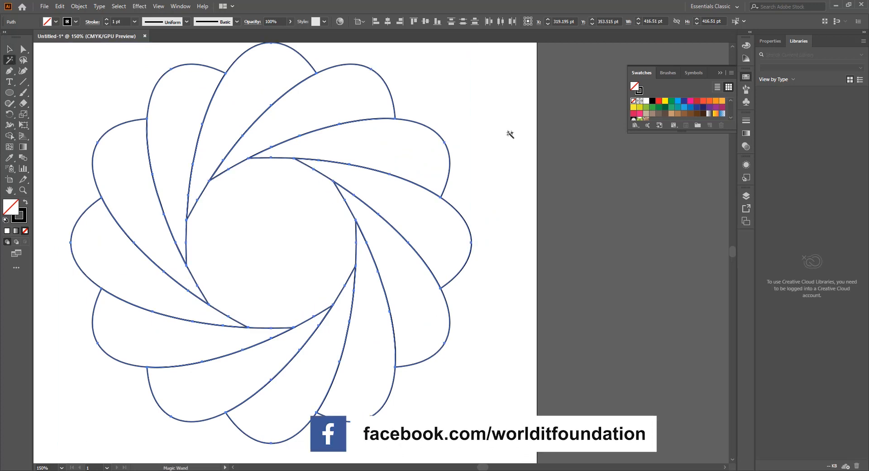
pyautogui.click(10, 48)
pyautogui.click(619, 126)
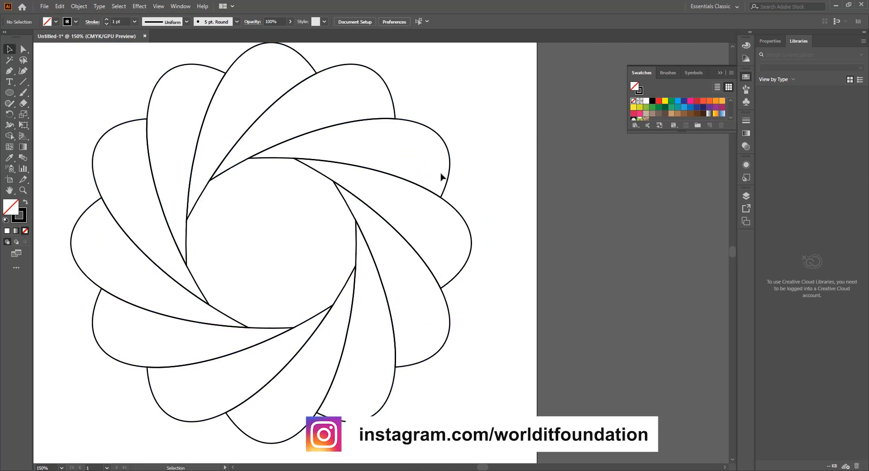
# Pull three neighbouring petals on the flower's right side outward to check that each is a separate shape
pyautogui.moveTo(450, 156); pyautogui.dragTo(607, 130)
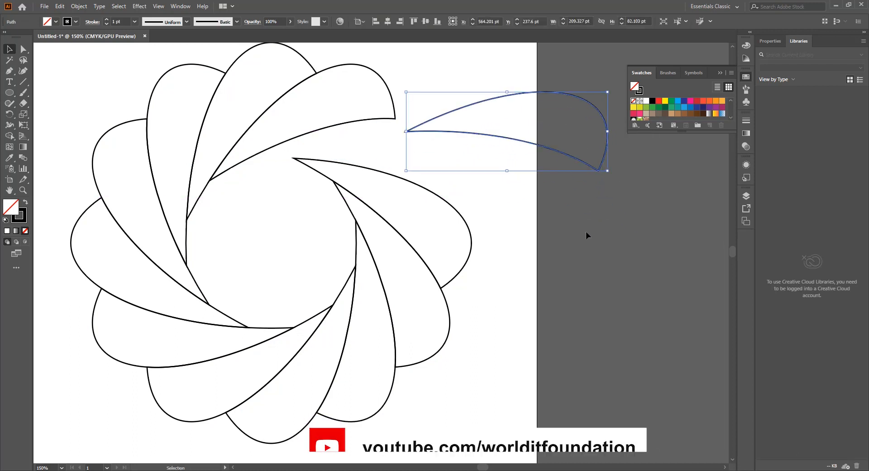
pyautogui.click(584, 235)
pyautogui.moveTo(474, 241); pyautogui.dragTo(582, 234)
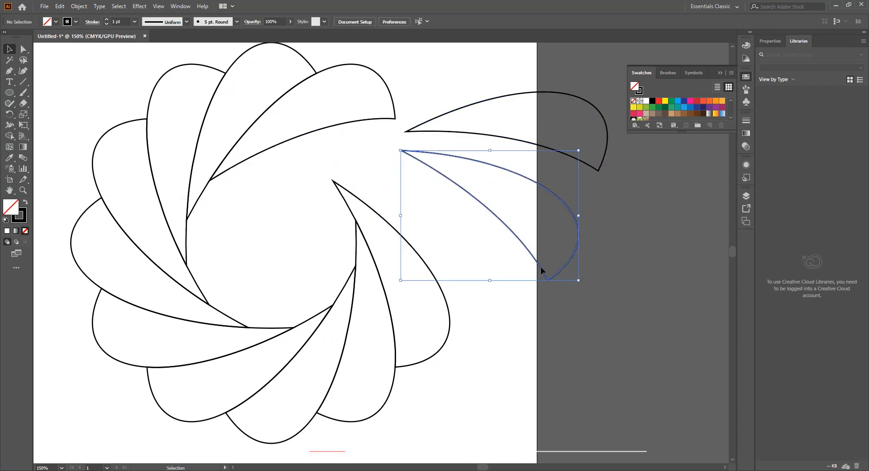
pyautogui.moveTo(450, 325); pyautogui.dragTo(509, 326)
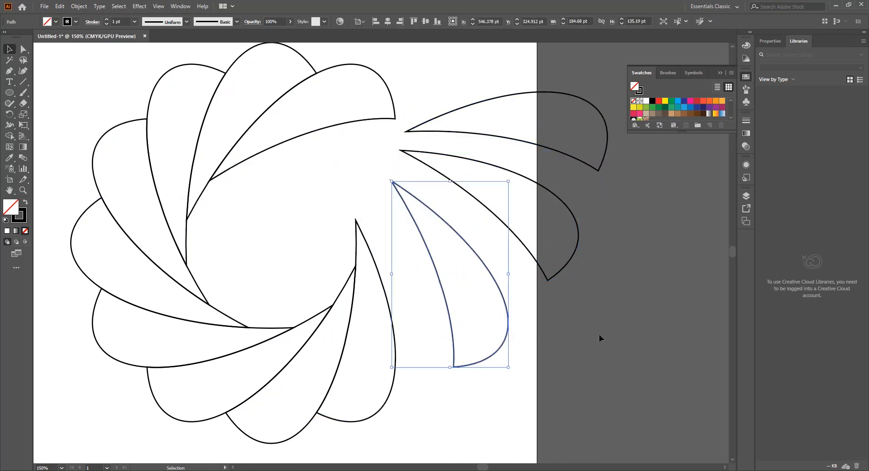
pyautogui.click(695, 331)
# Undo the three petal moves and deselect the artwork
pyautogui.hotkey('ctrl', 'z')
pyautogui.hotkey('ctrl', 'z')
pyautogui.hotkey('ctrl', 'z')
pyautogui.hotkey('ctrl', 'z')
pyautogui.hotkey('ctrl', 'z')
pyautogui.hotkey('ctrl', 'z')
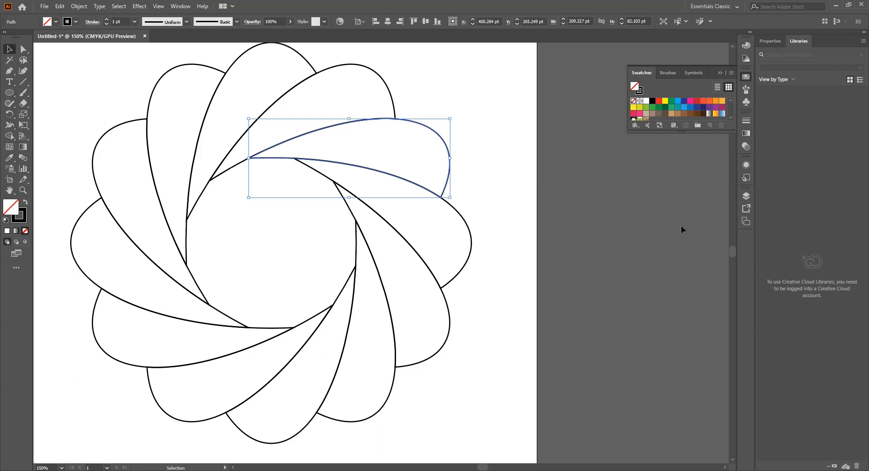
pyautogui.click(535, 169)
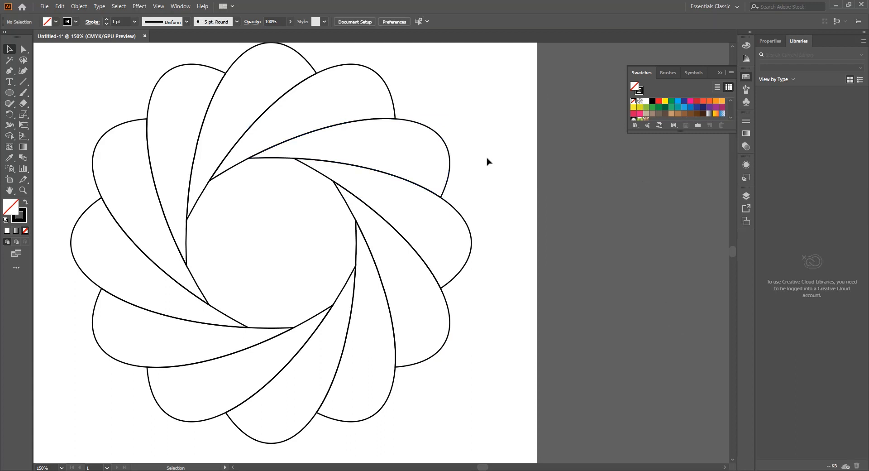
# Turn the whole flower into a Live Paint group with the Live Paint Bucket, filling the upper-right petal light blue
pyautogui.scroll(-1, 487, 161)
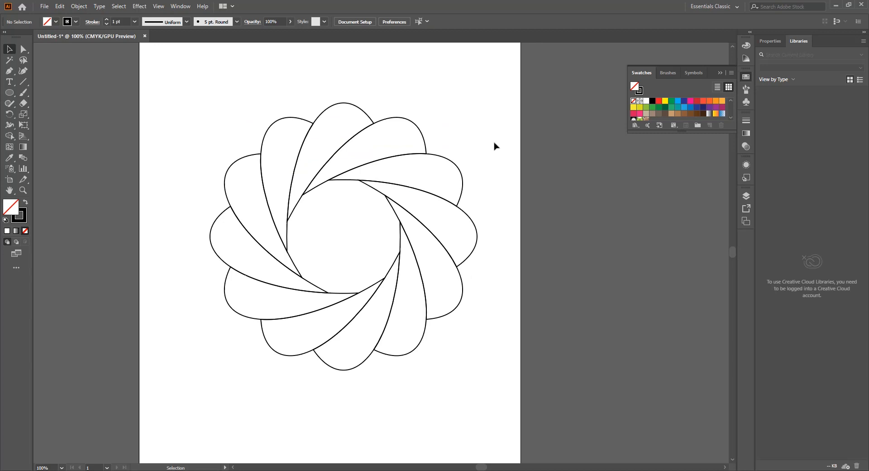
pyautogui.moveTo(509, 70); pyautogui.dragTo(179, 403)
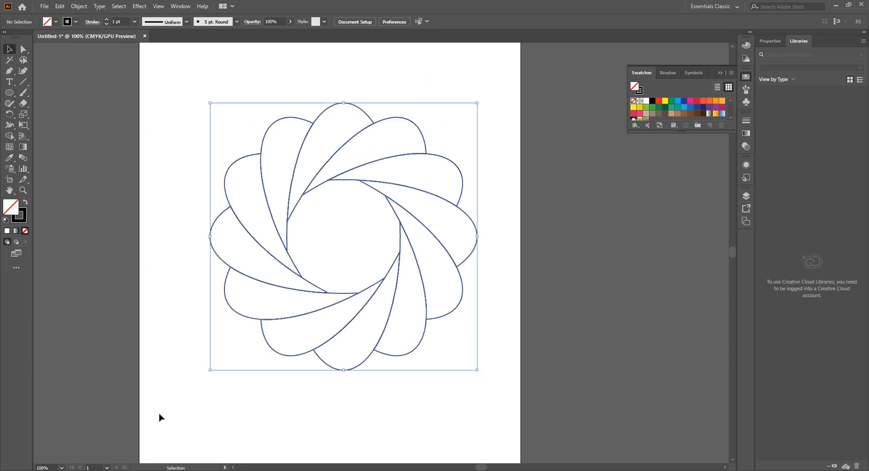
pyautogui.click(9, 136)
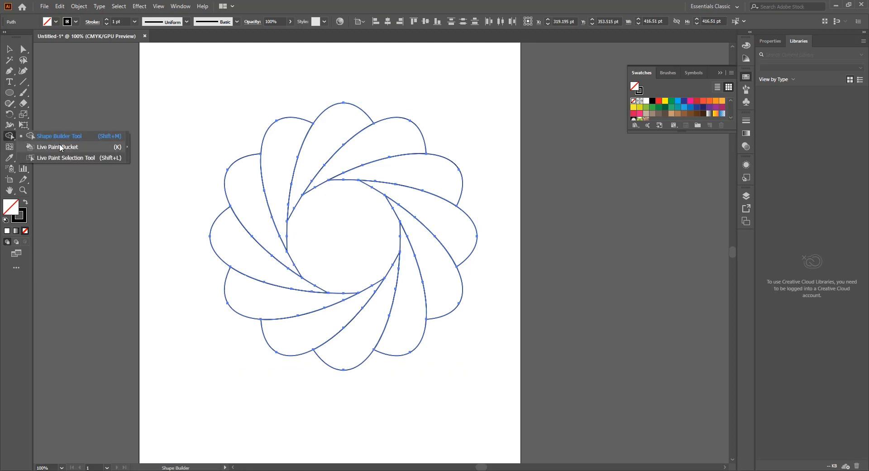
pyautogui.click(60, 147)
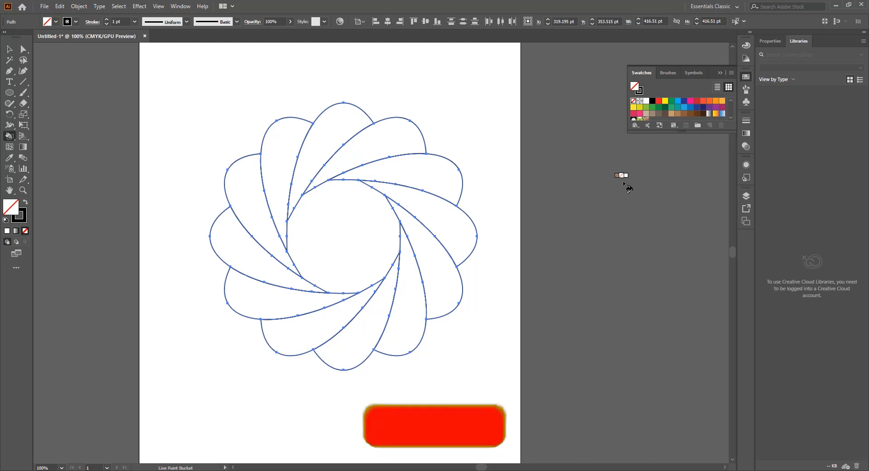
pyautogui.press('d')
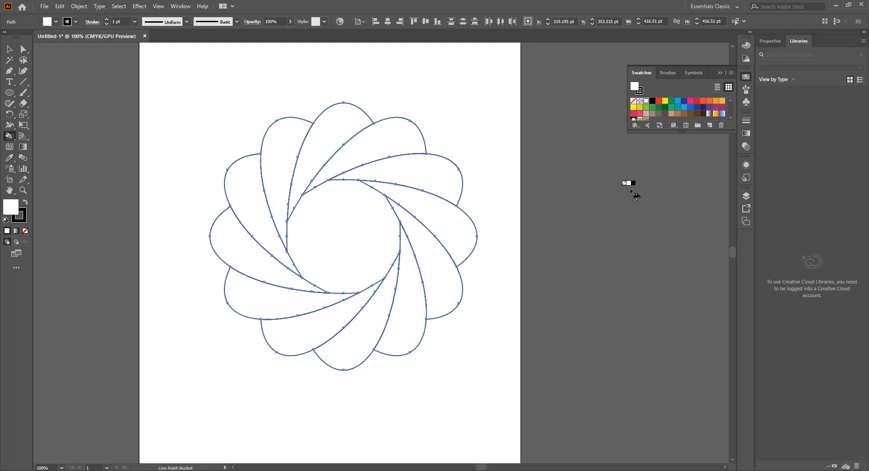
pyautogui.press('Right')
pyautogui.press('Right')
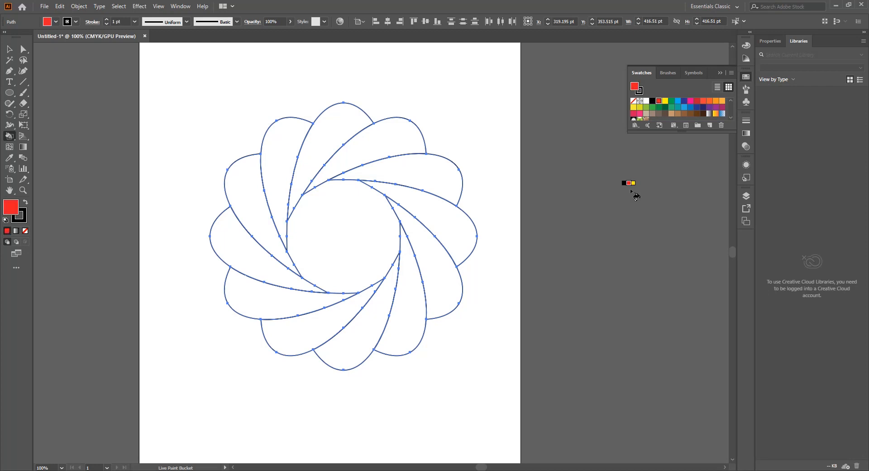
pyautogui.press('Right')
pyautogui.press('Right')
pyautogui.press('Right')
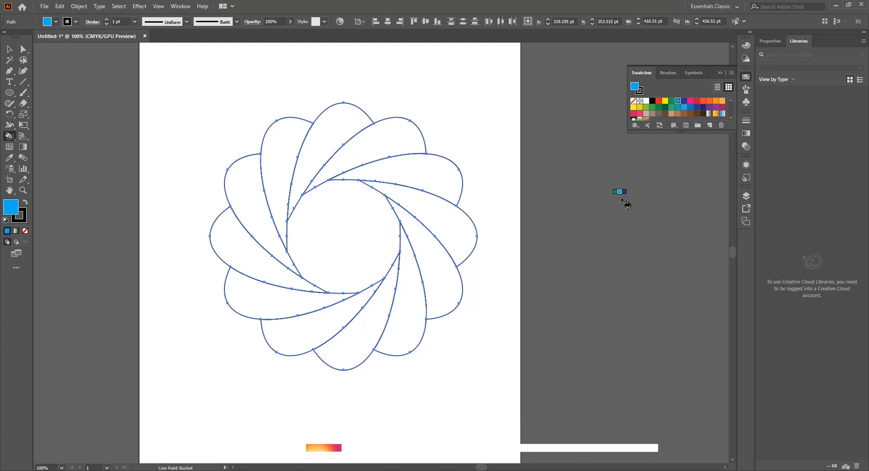
pyautogui.click(440, 188)
# Fill the next four petals clockwise with dark blue, pink, red and orange-red using the Live Paint Bucket
pyautogui.press('Right')
pyautogui.click(453, 215)
pyautogui.press('Right')
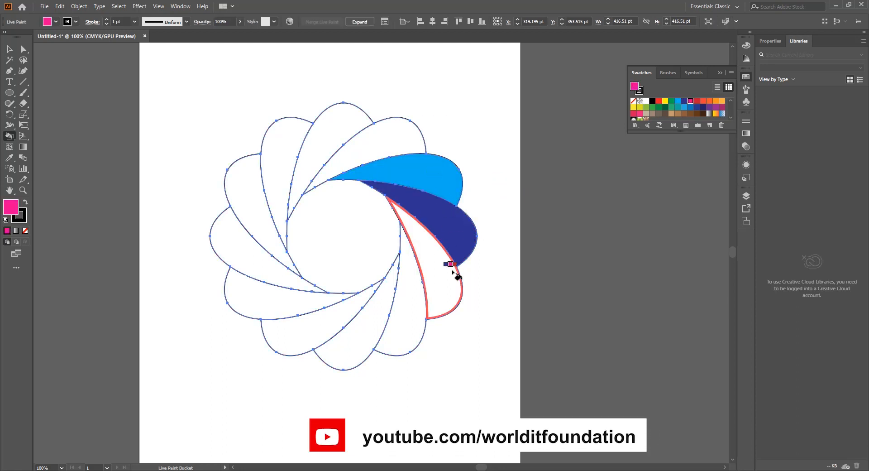
pyautogui.click(456, 267)
pyautogui.press('Right')
pyautogui.click(403, 313)
pyautogui.press('Right')
pyautogui.click(373, 336)
# Fill the next petals clockwise with orange and amber, and the two after them with light orange
pyautogui.press('Right')
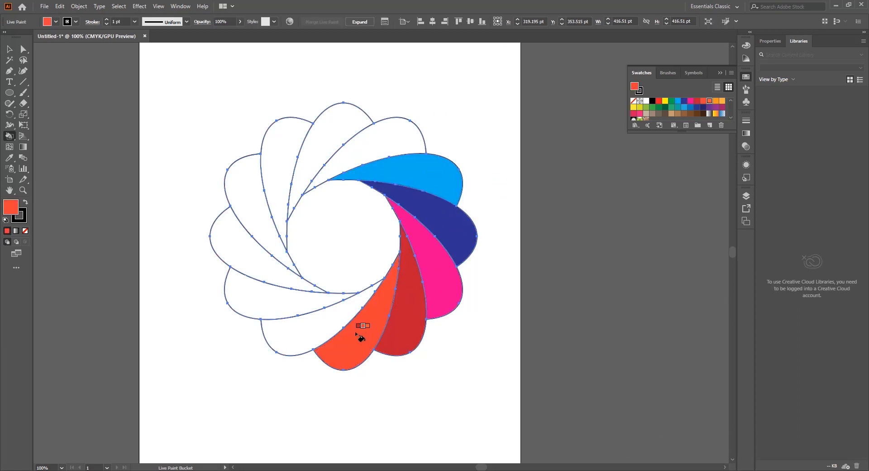
pyautogui.click(312, 327)
pyautogui.press('Right')
pyautogui.click(246, 298)
pyautogui.press('Right')
pyautogui.click(240, 264)
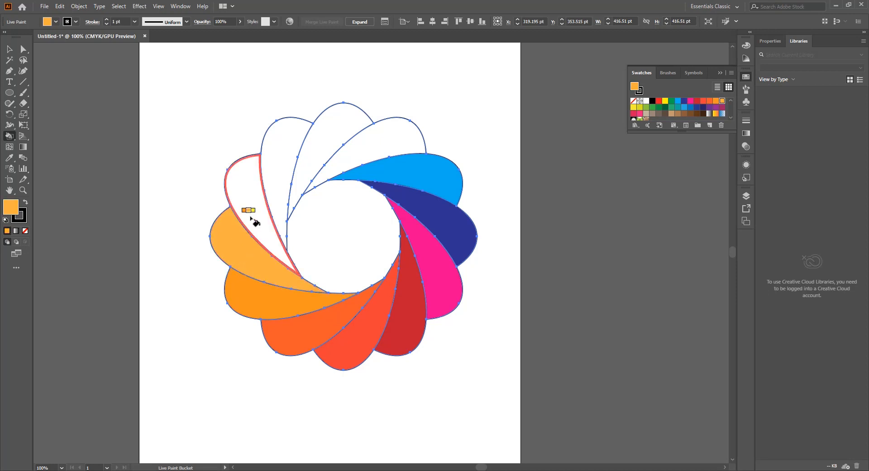
pyautogui.click(251, 217)
# Fill the last three petals at the flower's top with yellow, yellow-green and green
pyautogui.press('Right')
pyautogui.click(282, 161)
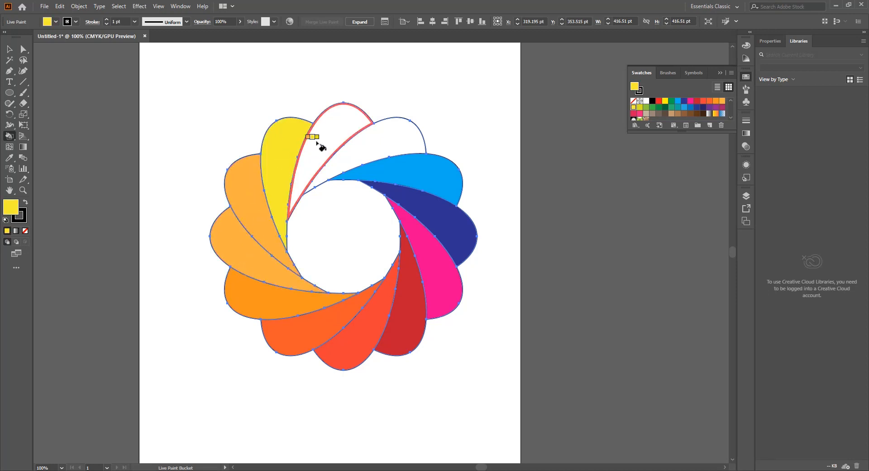
pyautogui.press('Right')
pyautogui.click(322, 138)
pyautogui.press('Right')
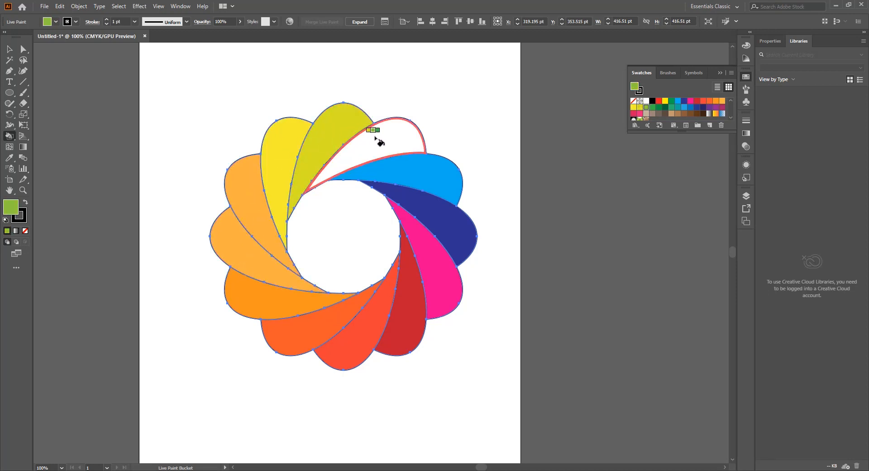
pyautogui.click(380, 140)
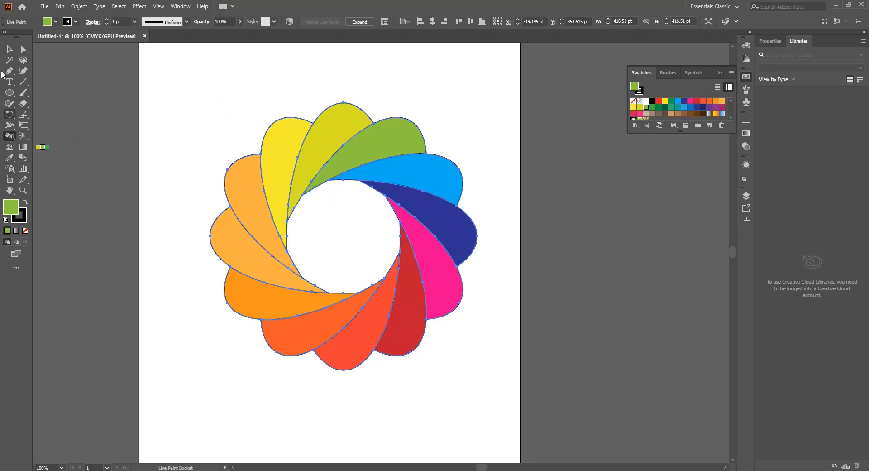
# Move the painted flower up and to the left on the artboard, and deselect it
pyautogui.click(5, 46)
pyautogui.click(352, 113)
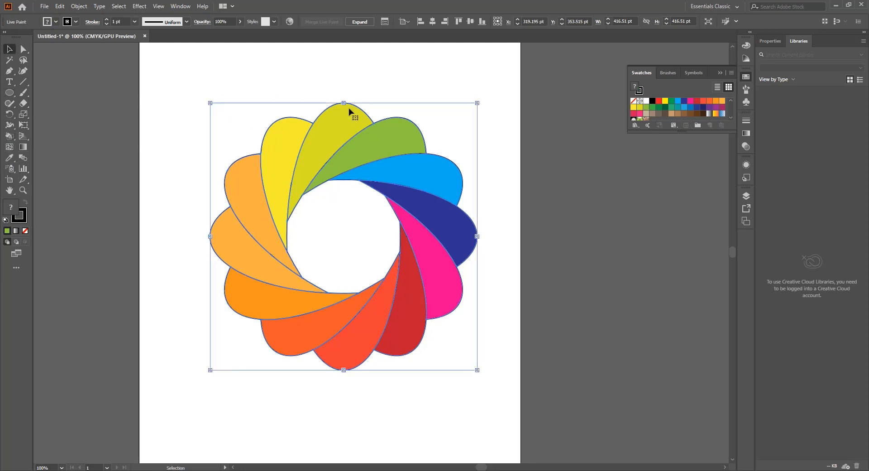
pyautogui.click(502, 83)
pyautogui.moveTo(451, 169)
pyautogui.mouseDown()
pyautogui.moveTo(437, 188)
pyautogui.moveTo(471, 168)
pyautogui.moveTo(420, 170)
pyautogui.moveTo(396, 225)
pyautogui.moveTo(387, 200)
pyautogui.moveTo(426, 187)
pyautogui.moveTo(348, 157)
pyautogui.moveTo(387, 207)
pyautogui.moveTo(352, 156)
pyautogui.mouseUp()
pyautogui.click(525, 189)
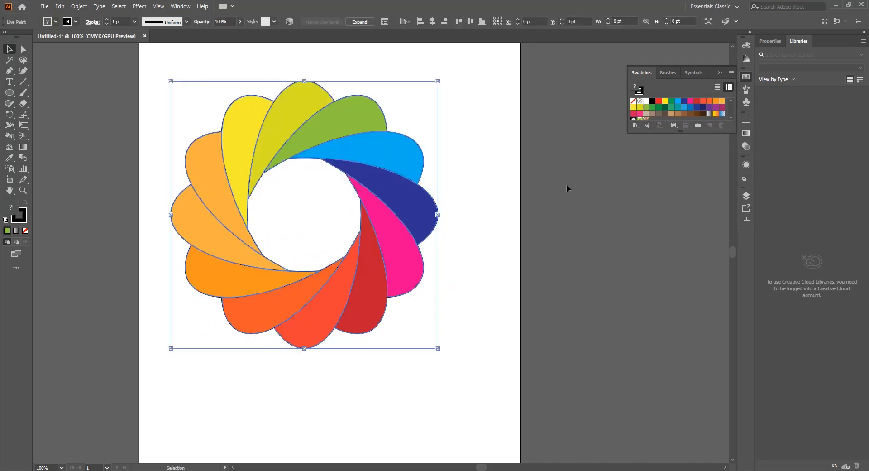
pyautogui.click(530, 186)
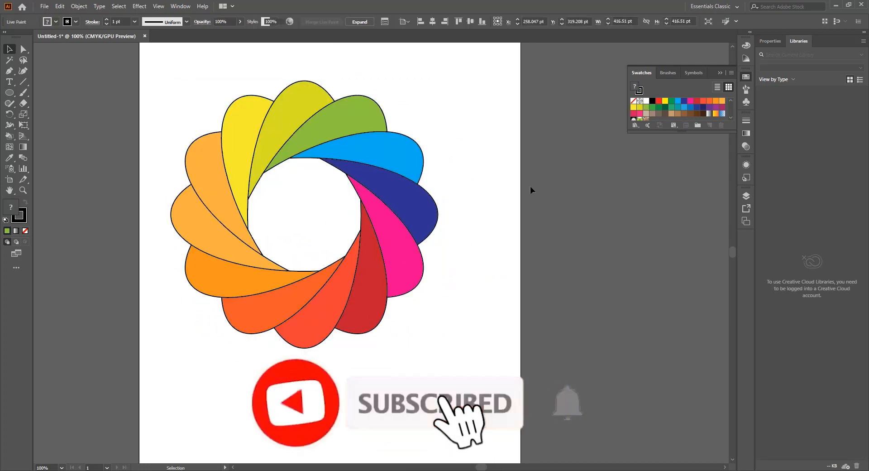
# Isolate the Live Paint group to move the dark blue, pink and red petals outward, and shift the whole group slightly left after exiting isolation
pyautogui.doubleClick(415, 200)
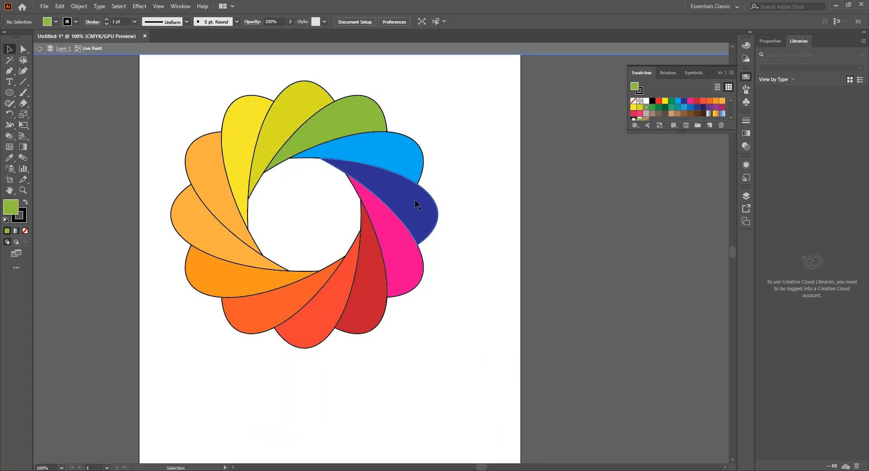
pyautogui.moveTo(414, 199); pyautogui.dragTo(482, 223)
pyautogui.moveTo(413, 273); pyautogui.dragTo(440, 324)
pyautogui.moveTo(377, 303); pyautogui.dragTo(377, 369)
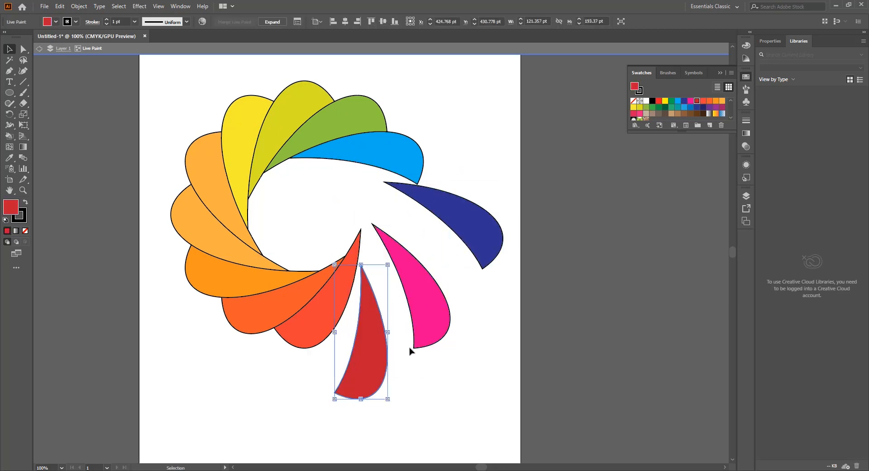
pyautogui.doubleClick(544, 303)
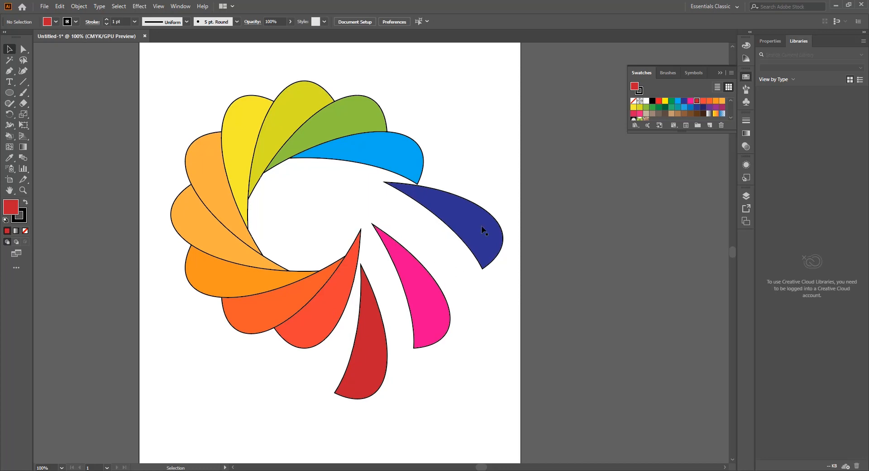
pyautogui.moveTo(481, 225); pyautogui.dragTo(464, 224)
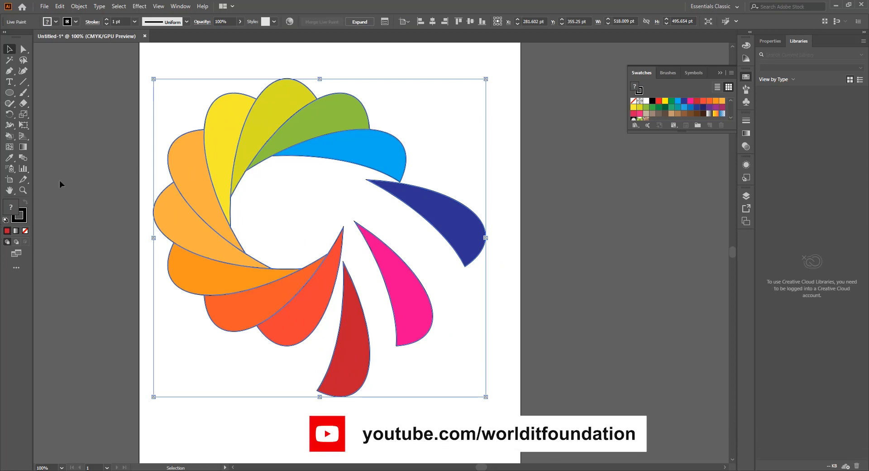
# Recolour the upper-left light orange petal green with Live Paint Selection and shift the whole flower slightly right and down
pyautogui.click(12, 136)
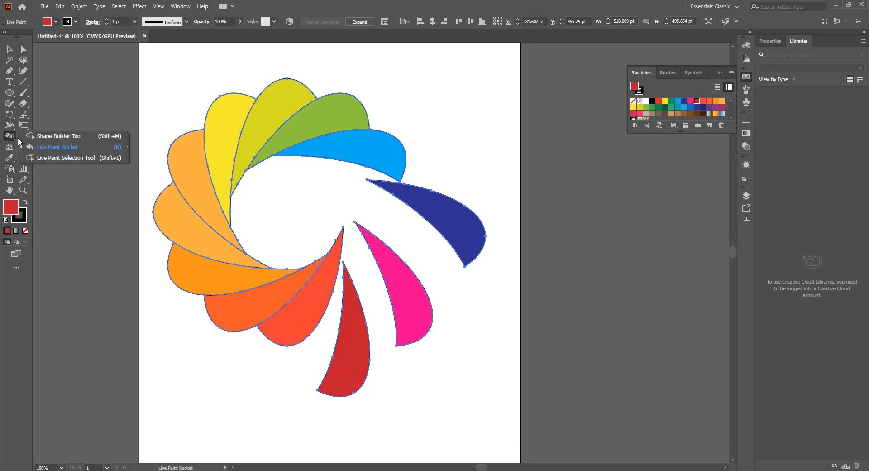
pyautogui.click(48, 160)
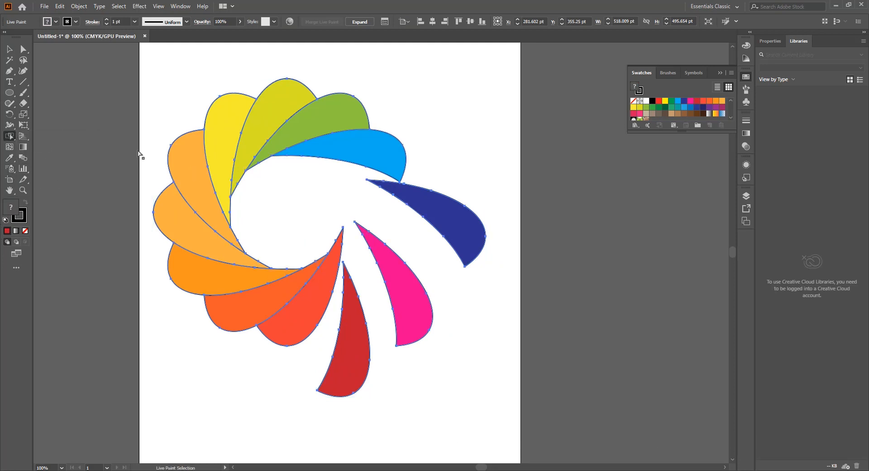
pyautogui.click(198, 175)
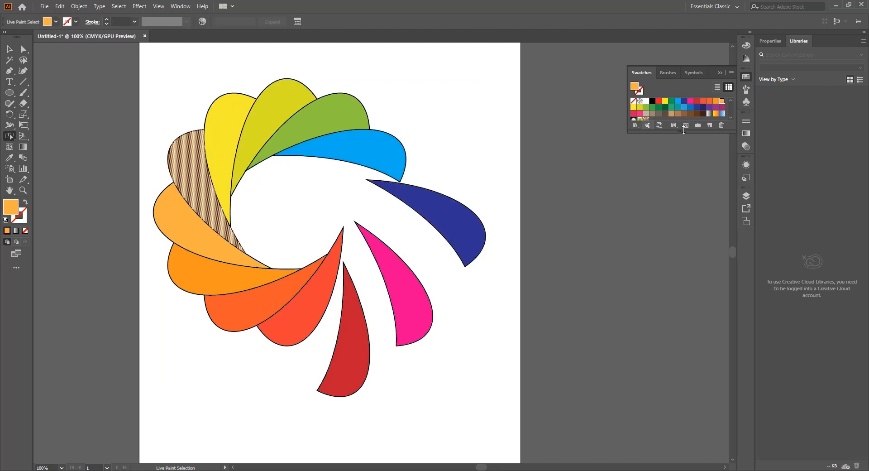
pyautogui.click(672, 101)
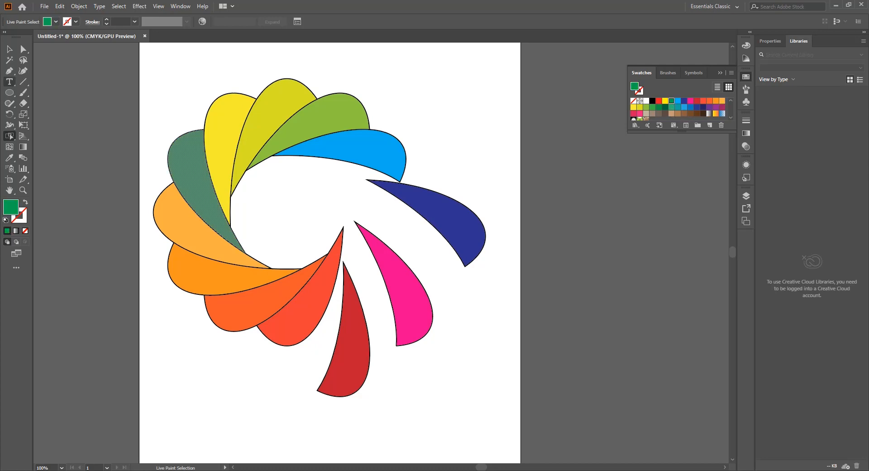
pyautogui.click(10, 50)
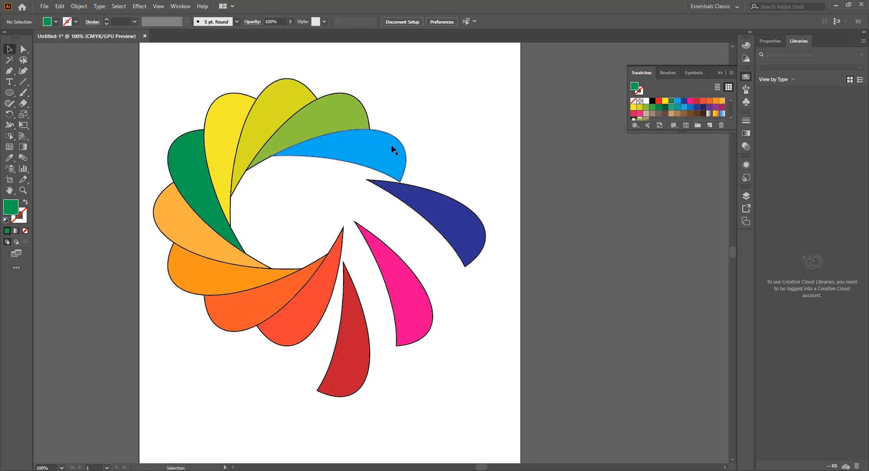
pyautogui.moveTo(394, 147)
pyautogui.mouseDown()
pyautogui.moveTo(408, 148)
pyautogui.moveTo(423, 168)
pyautogui.mouseUp()
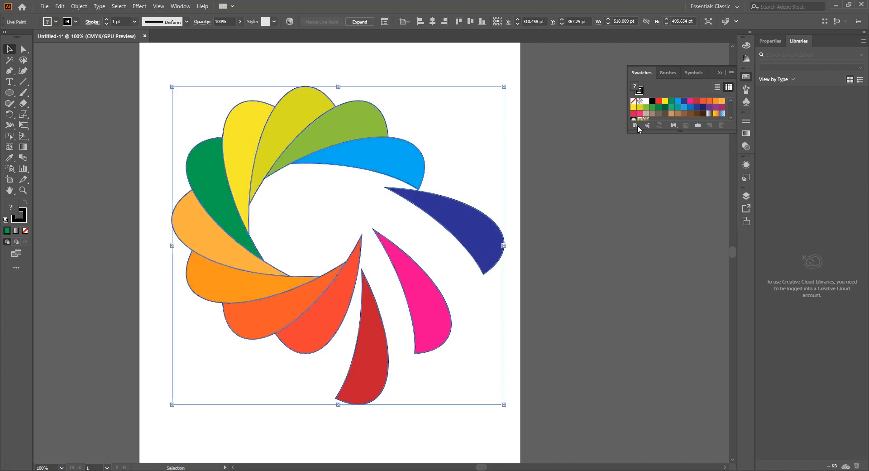
# Try filling the entire Live Paint flower with a light brown swatch, and undo that fill
pyautogui.click(678, 114)
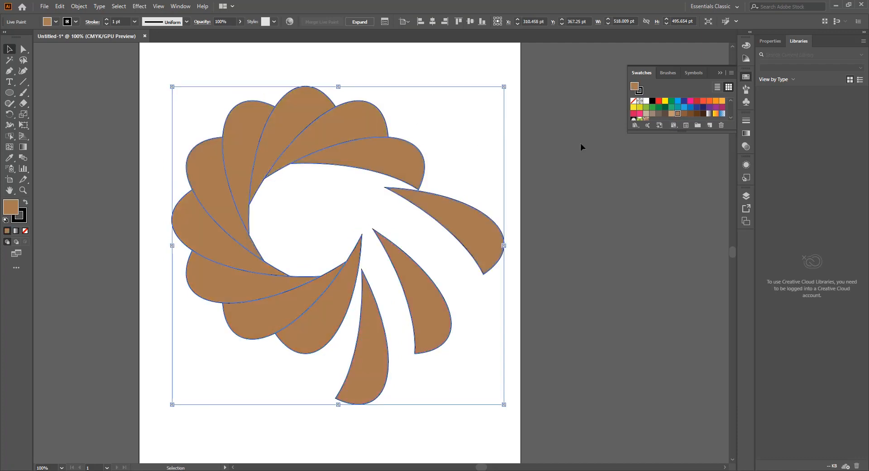
pyautogui.press('a')
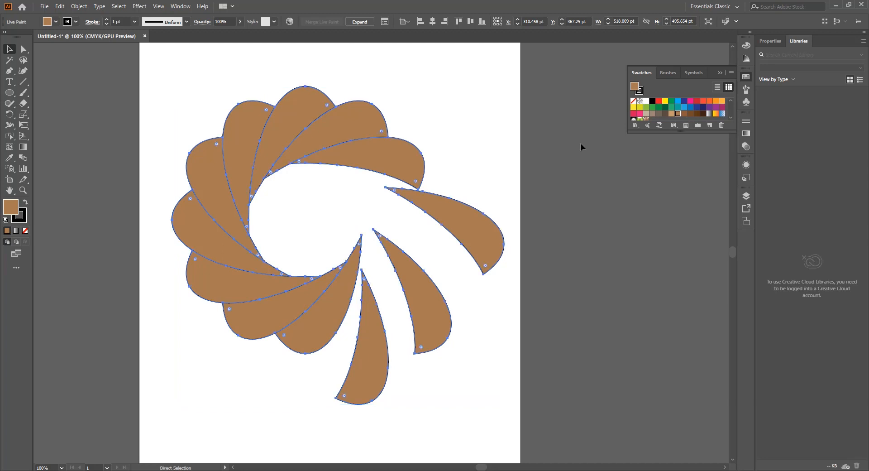
pyautogui.hotkey('ctrl', 'z')
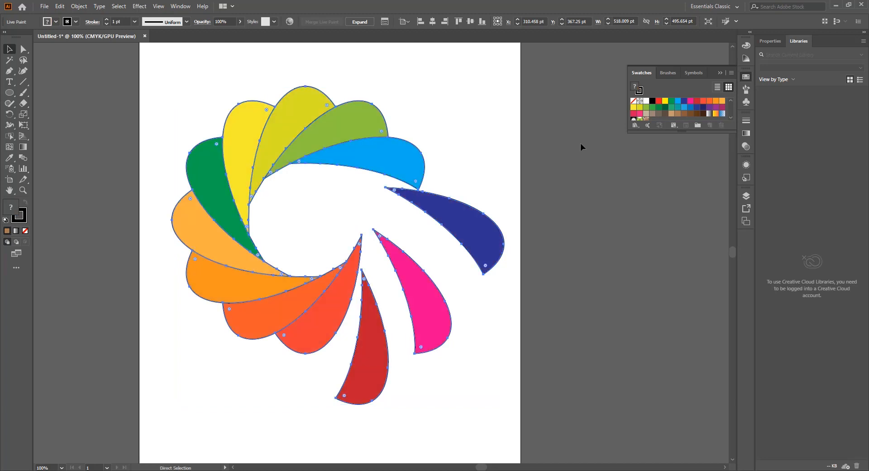
pyautogui.press('v')
pyautogui.click(9, 136)
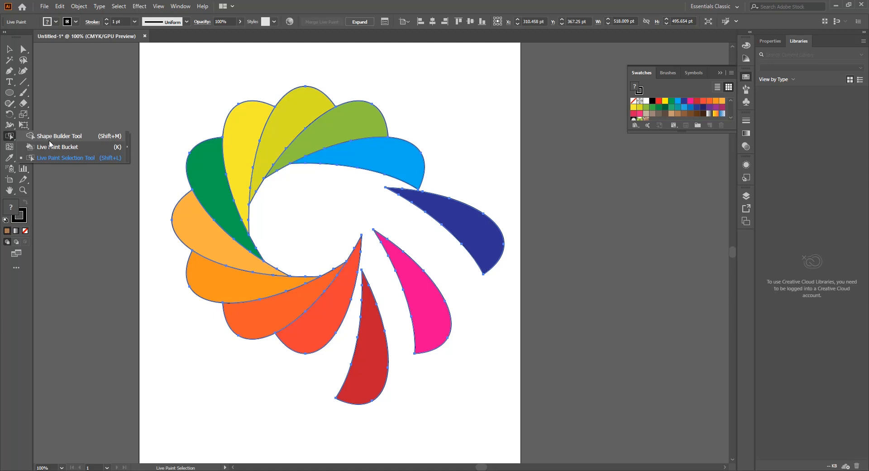
pyautogui.click(50, 136)
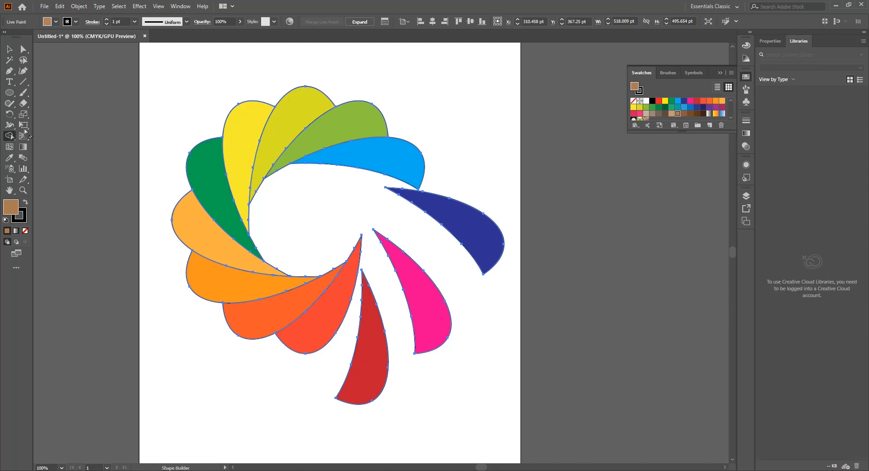
# Delete the whole painted flower from the artboard
pyautogui.click(10, 50)
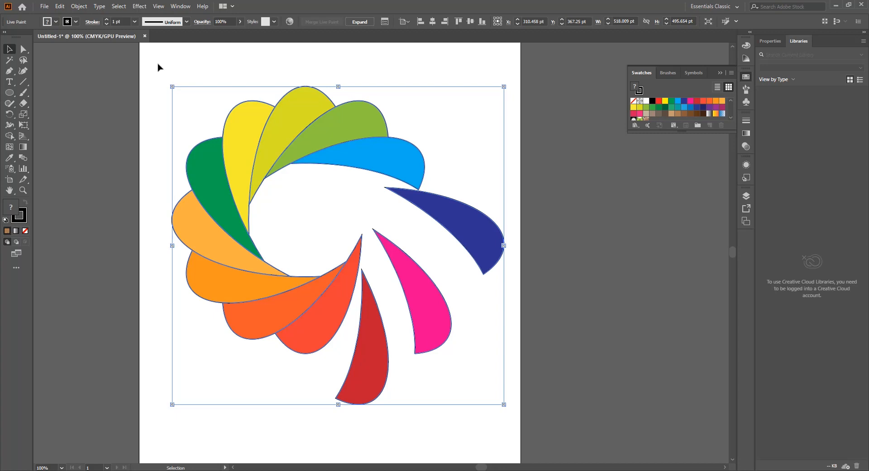
pyautogui.press('v')
pyautogui.press('Delete')
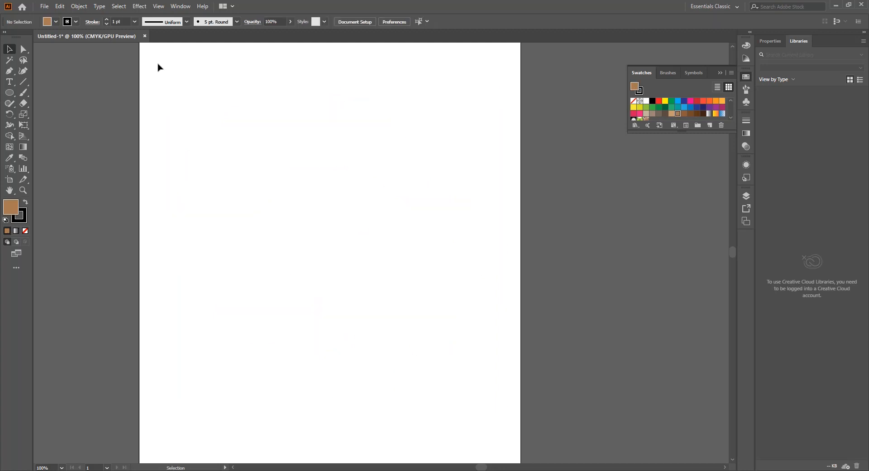
# Draw a 300 pt circle in the middle of the artboard and remove its fill
pyautogui.click(12, 93)
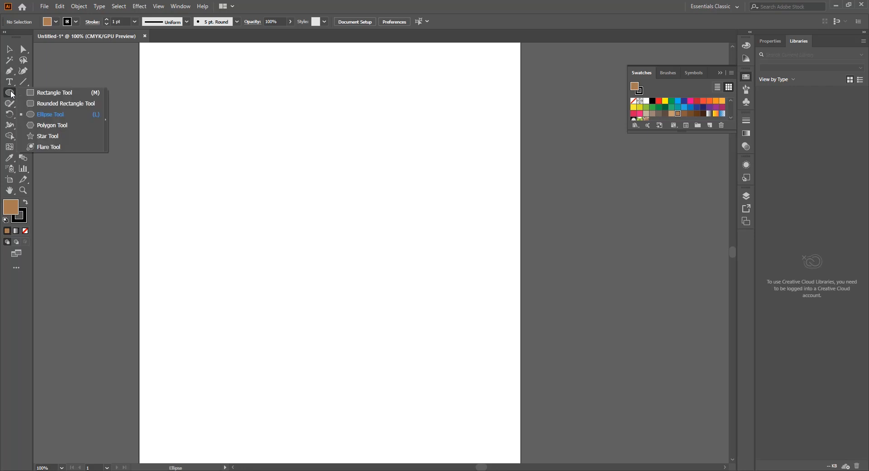
pyautogui.moveTo(224, 149); pyautogui.dragTo(415, 339)
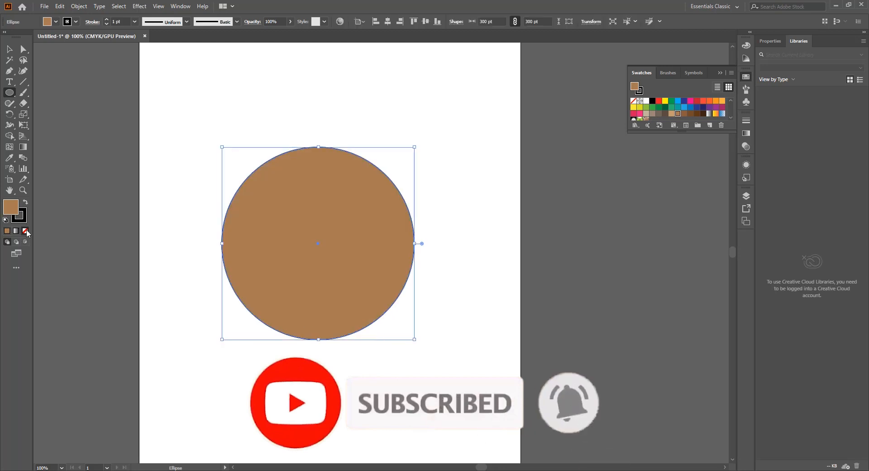
pyautogui.click(25, 230)
# Duplicate the circle and scale the copy down so it sits inside the original one
pyautogui.click(9, 50)
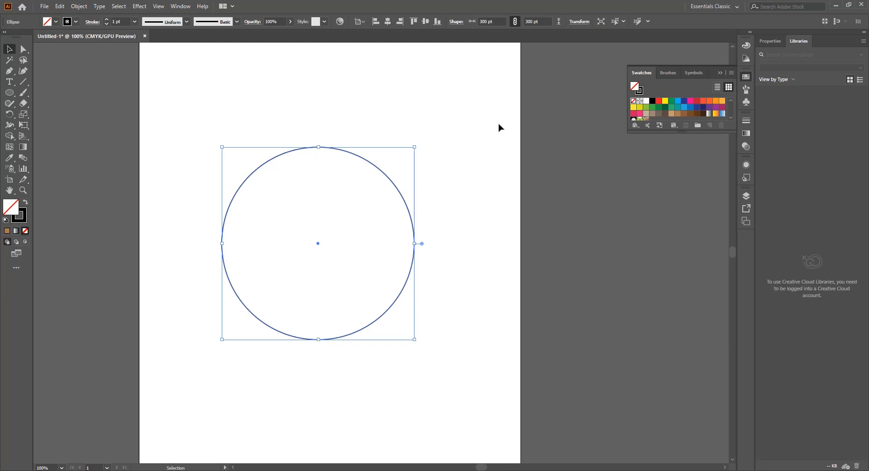
pyautogui.moveTo(390, 181); pyautogui.dragTo(326, 188)
pyautogui.moveTo(351, 147); pyautogui.dragTo(330, 181)
pyautogui.moveTo(304, 209); pyautogui.dragTo(351, 209)
# Align both circles to a common centre horizontally and vertically, and move them up on the artboard
pyautogui.moveTo(543, 131); pyautogui.dragTo(267, 299)
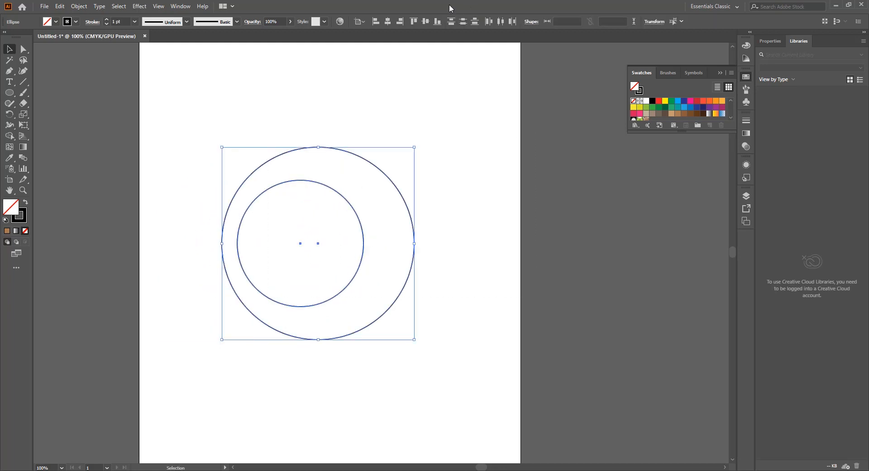
pyautogui.click(387, 21)
pyautogui.click(426, 21)
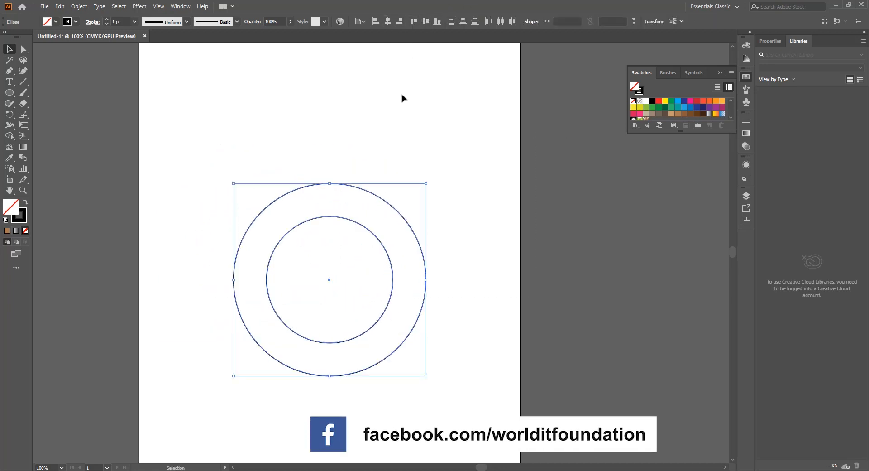
pyautogui.click(398, 163)
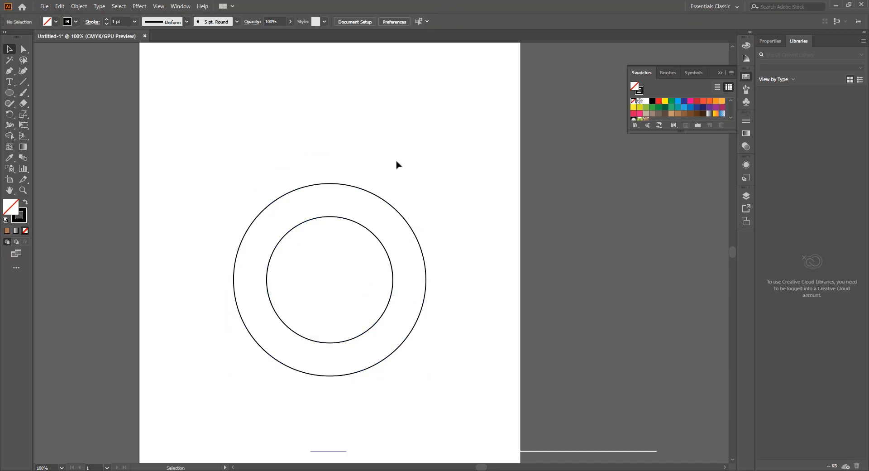
# Draw a rectangle about 589 by 52 pt spanning the artboard's width between the tops of the two circles
pyautogui.click(9, 93)
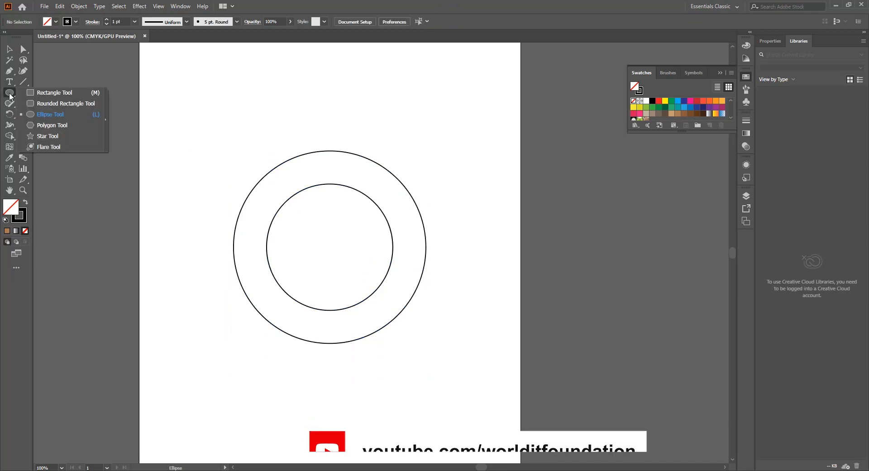
pyautogui.click(64, 96)
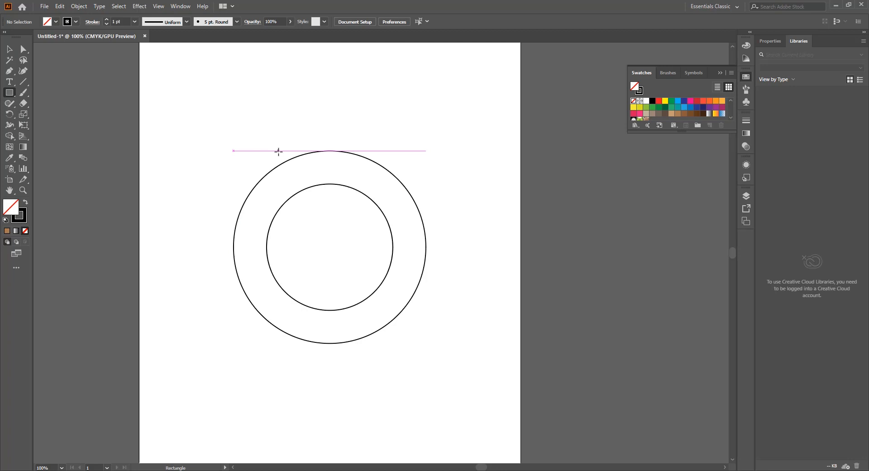
pyautogui.moveTo(278, 151); pyautogui.dragTo(516, 167)
pyautogui.click(10, 50)
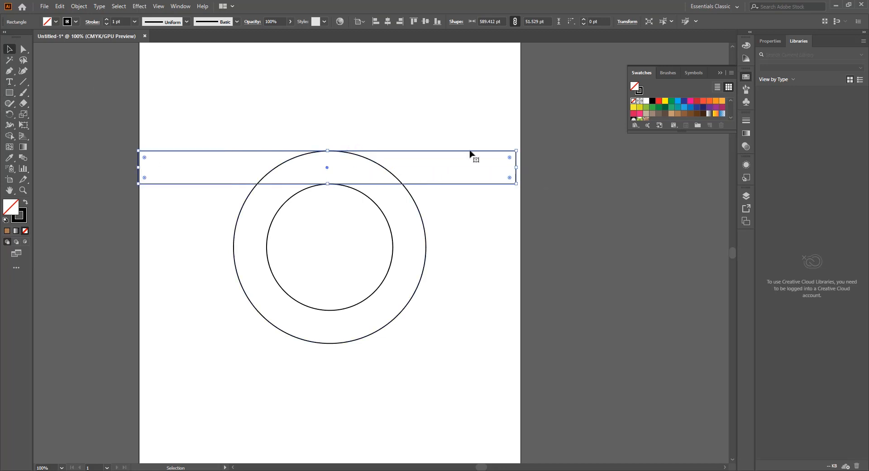
# Move the rectangle to the right and rotate it clockwise so that it slopes diagonally down to the right
pyautogui.moveTo(472, 156); pyautogui.dragTo(556, 153)
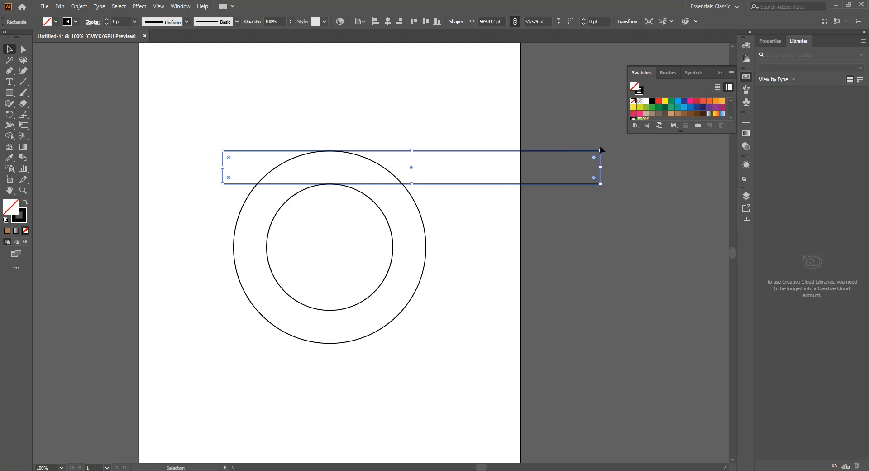
pyautogui.moveTo(597, 183); pyautogui.dragTo(580, 257)
pyautogui.click(523, 189)
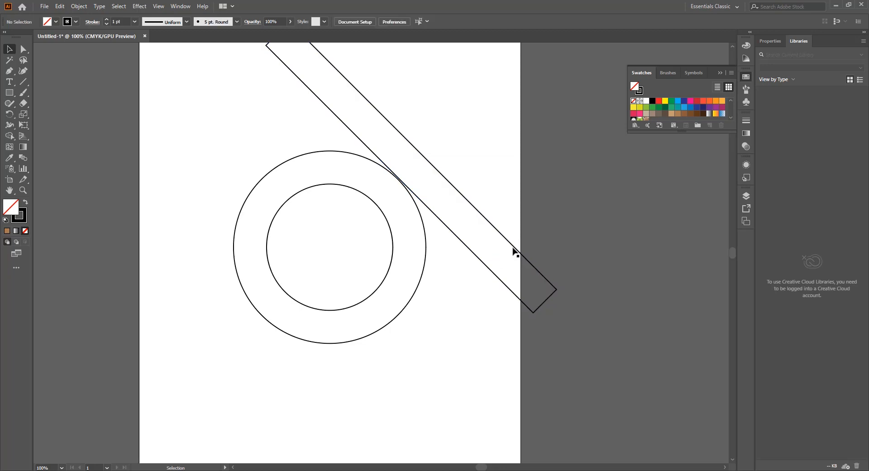
# Fit the slanted rectangle onto the ring's upper right and place a copy, rotated to the opposite diagonal, across its lower right
pyautogui.moveTo(514, 248); pyautogui.dragTo(461, 347)
pyautogui.click(501, 228)
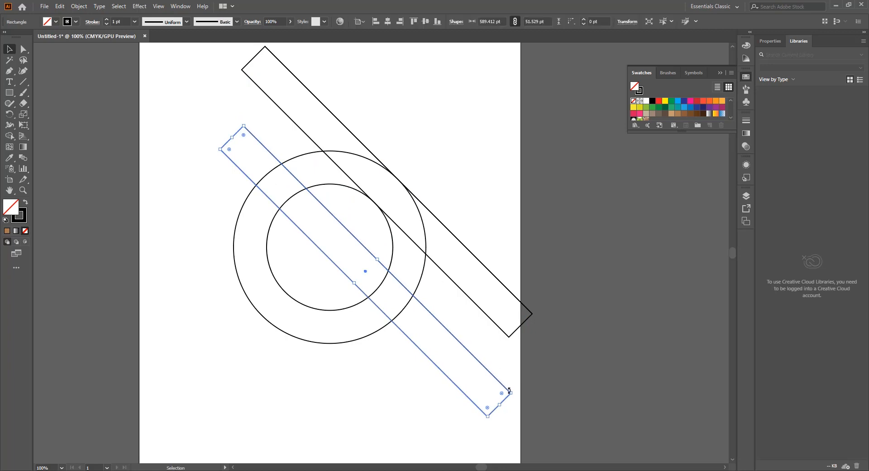
pyautogui.moveTo(509, 389); pyautogui.dragTo(509, 205)
pyautogui.click(481, 199)
pyautogui.click(429, 319)
# Copy the rectangle that slopes down to the right slightly below itself, and switch the display to outlines
pyautogui.scroll(3, 409, 329)
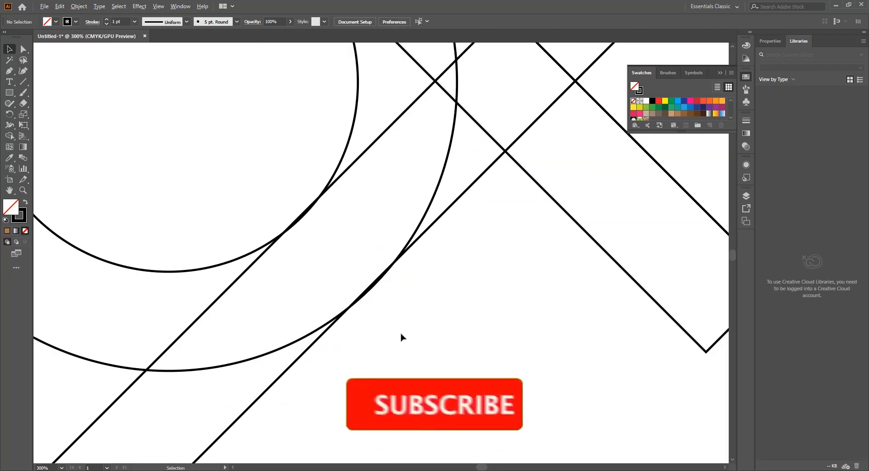
pyautogui.scroll(-1, 393, 295)
pyautogui.scroll(1, 426, 268)
pyautogui.scroll(-1, 427, 267)
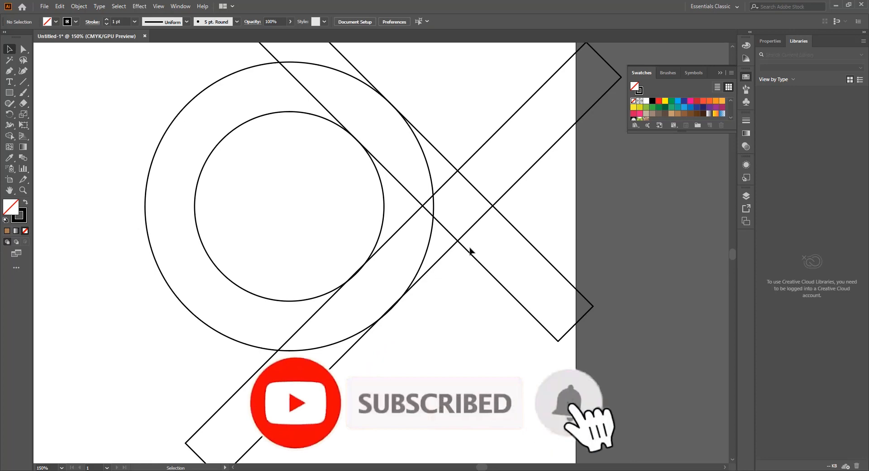
pyautogui.moveTo(468, 251); pyautogui.dragTo(463, 270)
pyautogui.hotkey('ctrl', 'y')
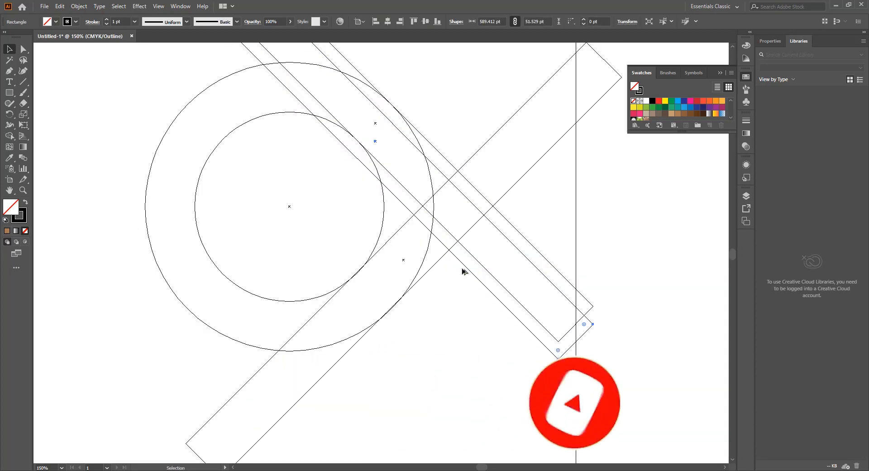
pyautogui.click(429, 111)
# Examine up close how the rectangle edges meet the outer circle at the upper right and the inner circle at the lower right
pyautogui.scroll(2, 408, 114)
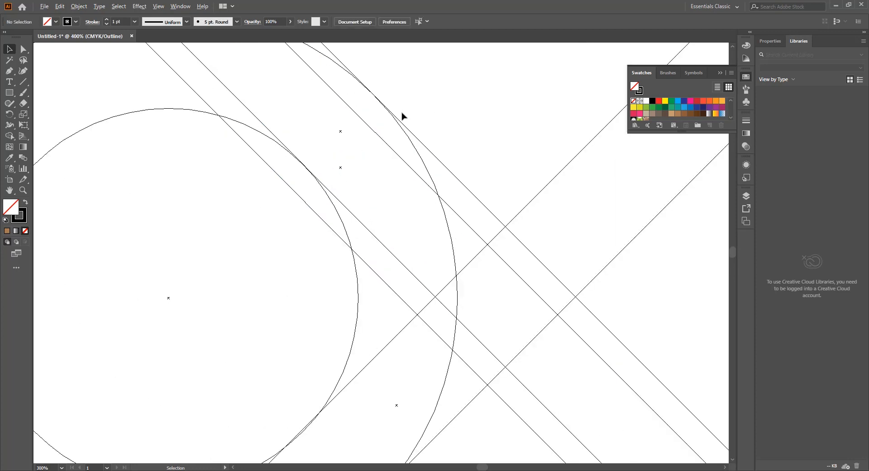
pyautogui.scroll(1, 268, 155)
pyautogui.scroll(1, 295, 192)
pyautogui.scroll(2, 291, 296)
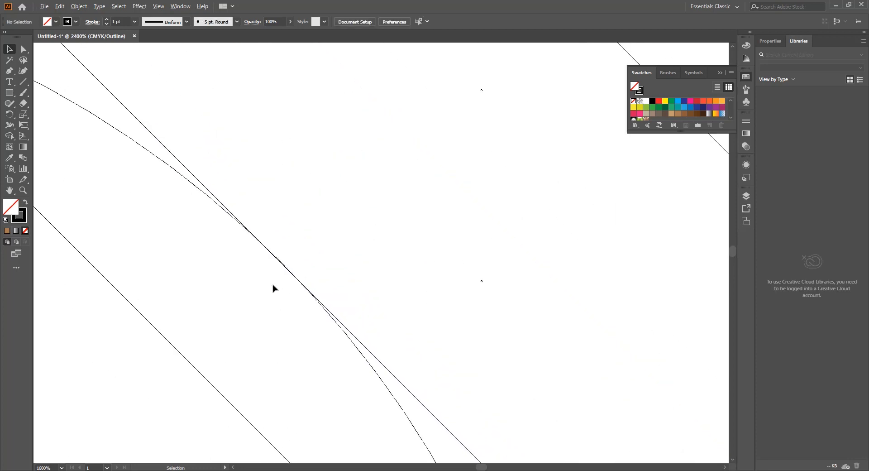
pyautogui.scroll(1, 273, 288)
pyautogui.scroll(3, 290, 190)
pyautogui.scroll(1, 340, 186)
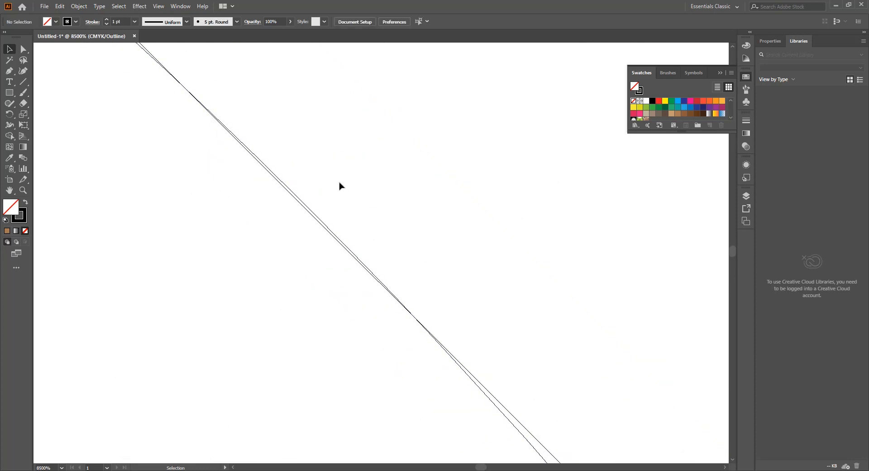
pyautogui.moveTo(308, 212); pyautogui.dragTo(310, 212)
pyautogui.hotkey('ctrl', '=')
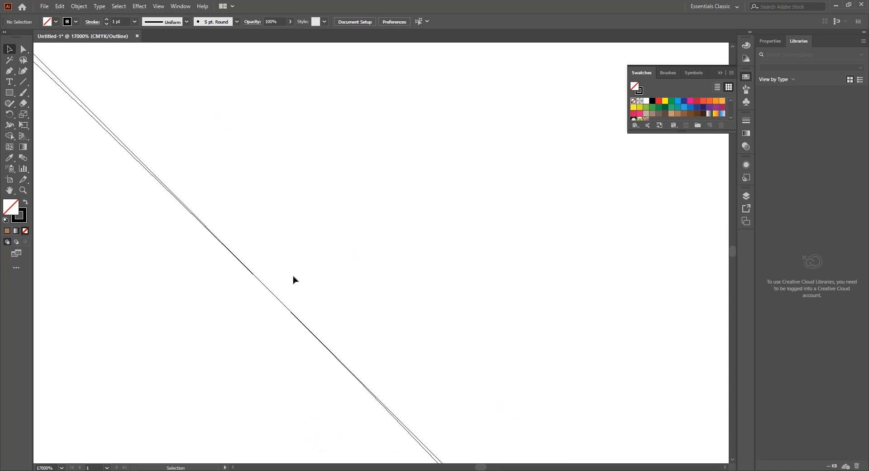
pyautogui.hotkey('ctrl', '-')
pyautogui.hotkey('ctrl', '-')
pyautogui.hotkey('ctrl', '-')
pyautogui.hotkey('ctrl', '-')
pyautogui.hotkey('ctrl', '-')
pyautogui.hotkey('ctrl', '-')
pyautogui.hotkey('ctrl', '-')
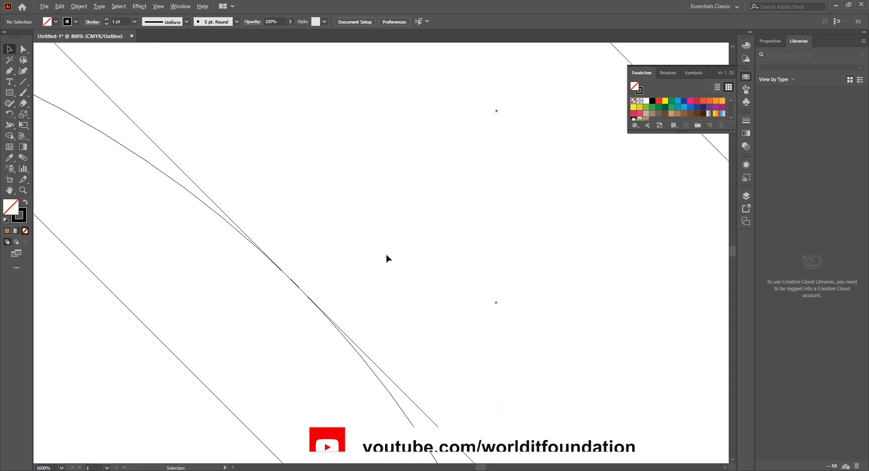
pyautogui.scroll(-5, 399, 312)
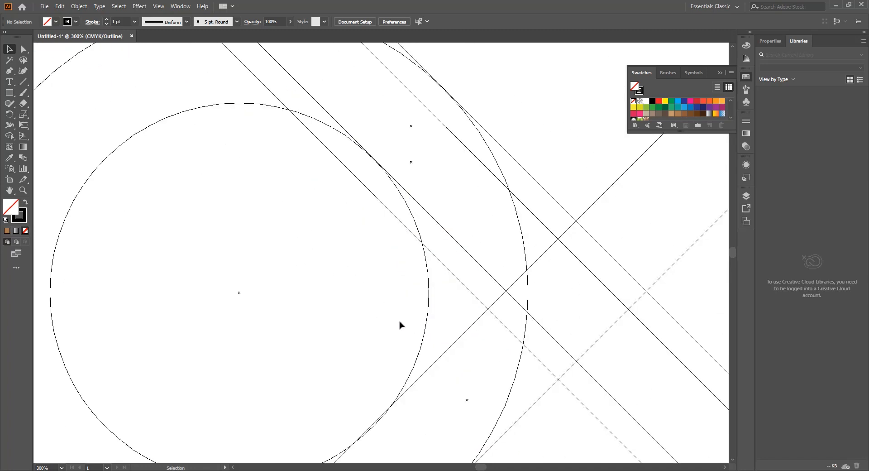
pyautogui.scroll(4, 375, 396)
pyautogui.scroll(2, 352, 320)
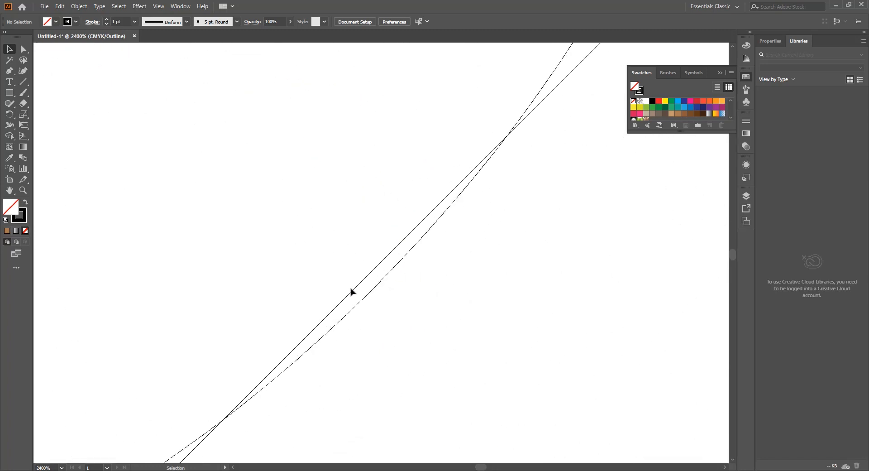
# Align the rectangle that slopes up to the right so its edge just touches the outer circle's lower right, and return to the normal preview
pyautogui.moveTo(357, 286); pyautogui.dragTo(374, 292)
pyautogui.scroll(3, 378, 290)
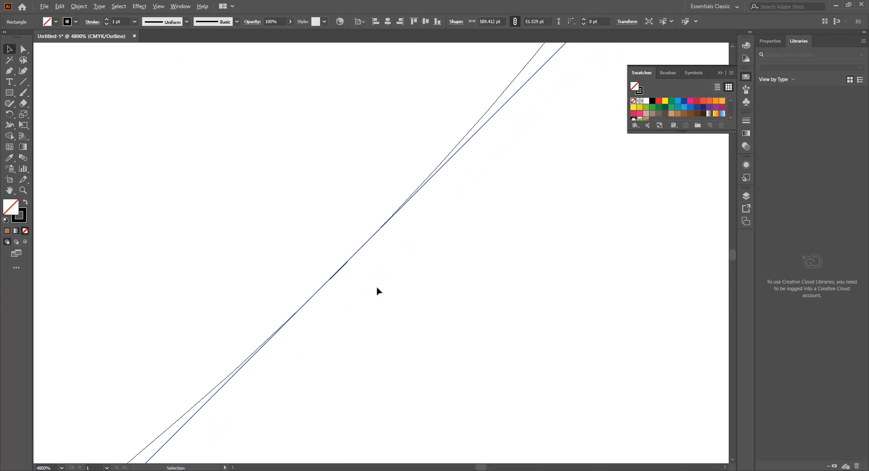
pyautogui.click(383, 244)
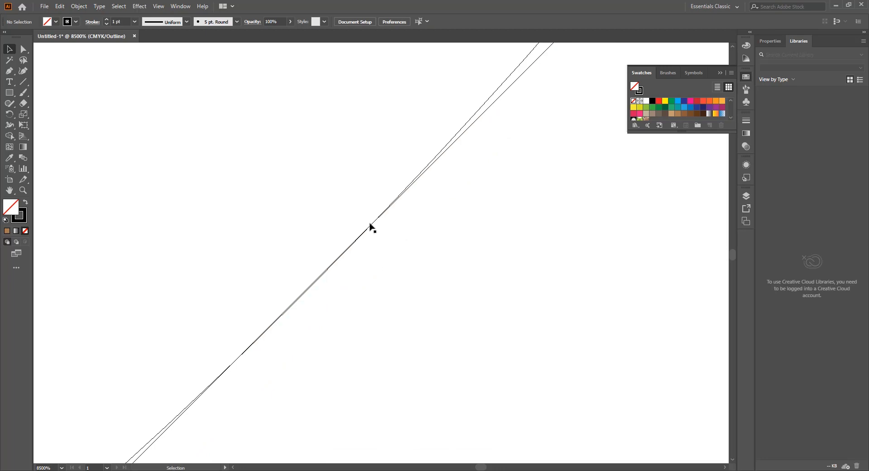
pyautogui.scroll(-8, 379, 222)
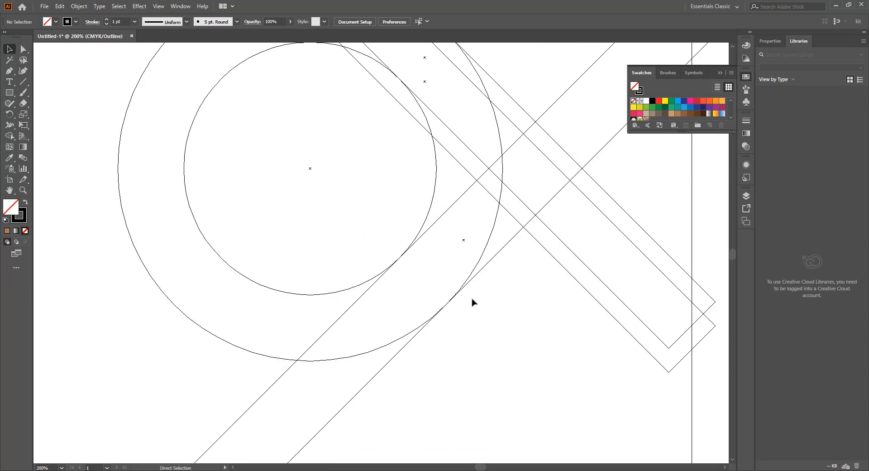
pyautogui.hotkey('ctrl', 'y')
pyautogui.scroll(-1, 536, 312)
pyautogui.scroll(4, 538, 311)
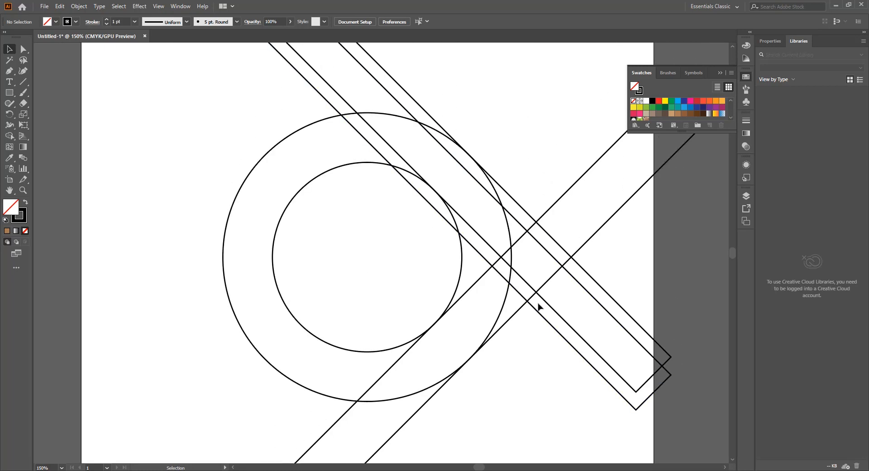
pyautogui.scroll(-3, 615, 280)
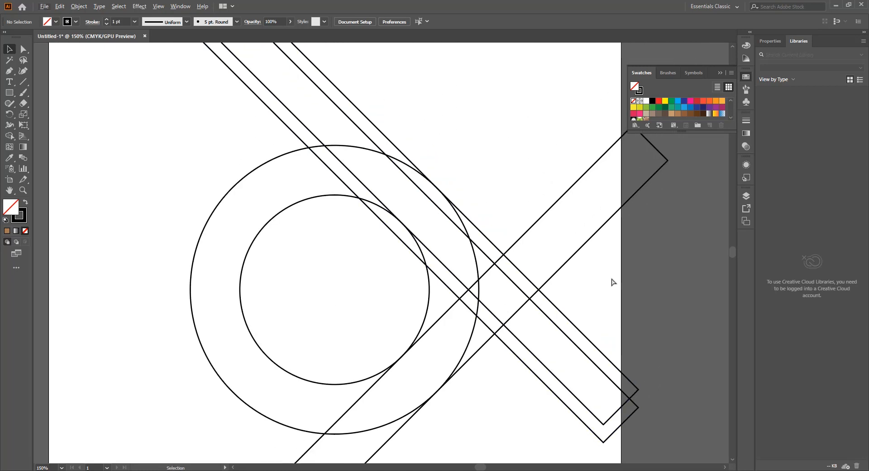
pyautogui.hscroll(3, 606, 286)
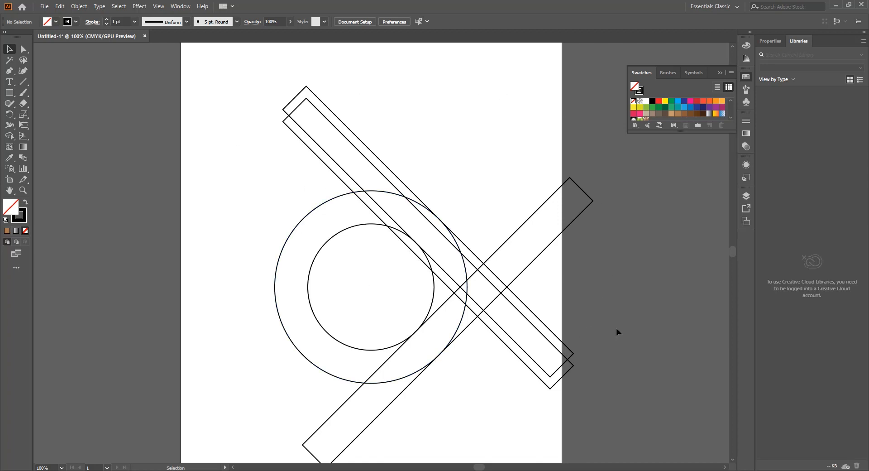
# With Shape Builder on all the shapes, merge the ring's left side with the lower diagonal arm, and unite the pieces of the upper-right band
pyautogui.moveTo(579, 99); pyautogui.dragTo(246, 426)
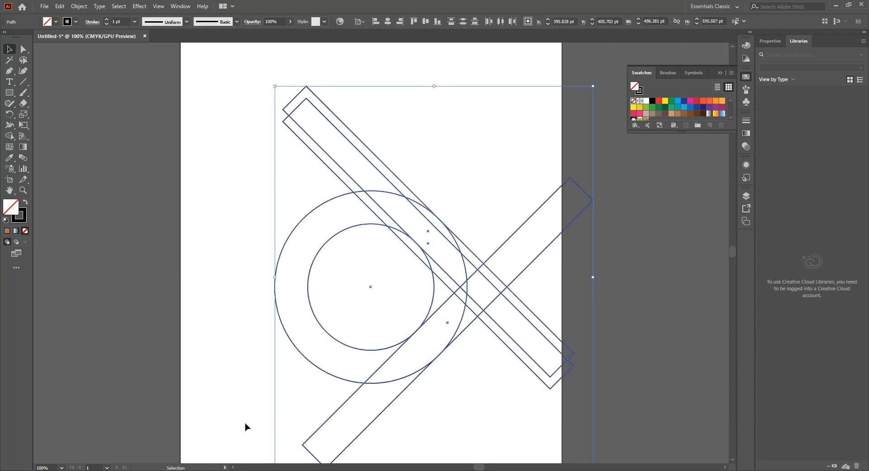
pyautogui.click(9, 136)
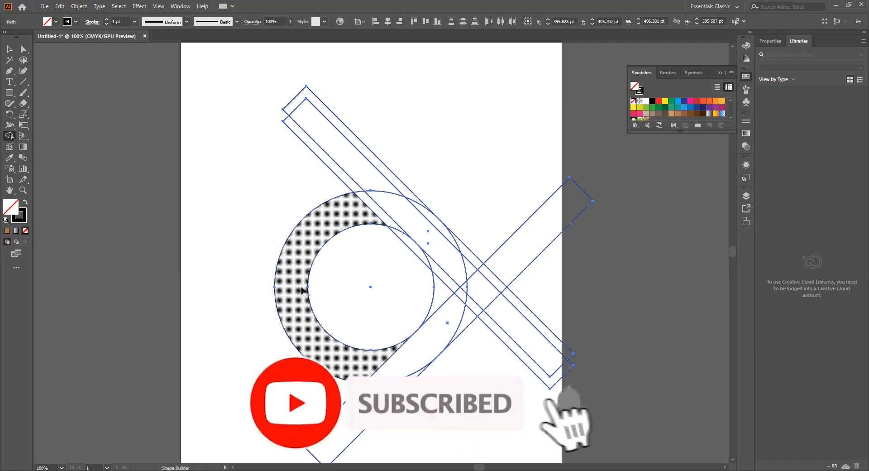
pyautogui.moveTo(296, 295)
pyautogui.mouseDown()
pyautogui.moveTo(312, 349)
pyautogui.moveTo(342, 377)
pyautogui.moveTo(386, 368)
pyautogui.moveTo(466, 317)
pyautogui.moveTo(450, 326)
pyautogui.mouseUp()
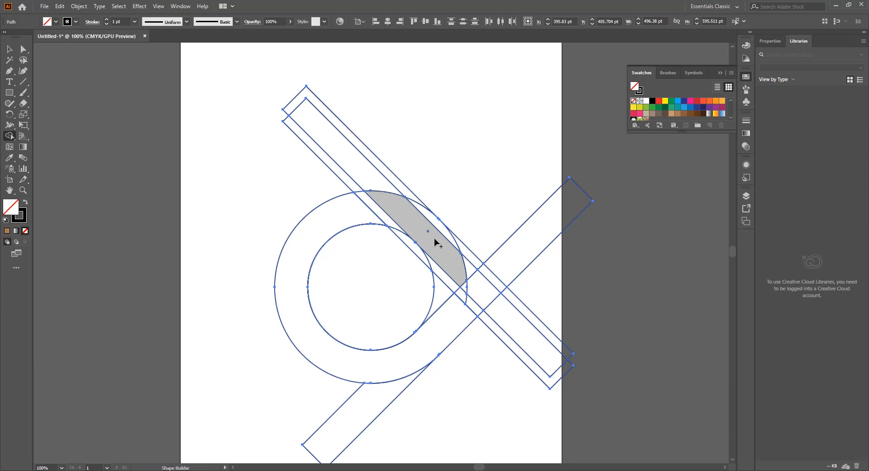
pyautogui.moveTo(407, 199)
pyautogui.mouseDown()
pyautogui.moveTo(468, 257)
pyautogui.moveTo(471, 282)
pyautogui.moveTo(483, 277)
pyautogui.mouseUp()
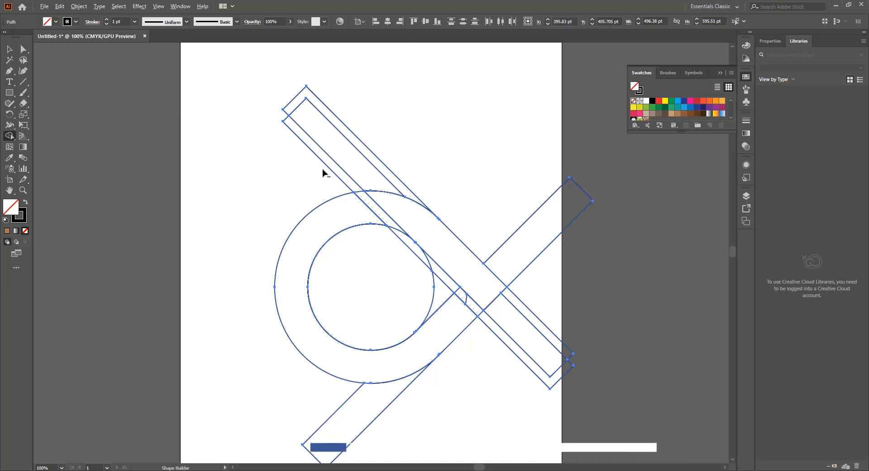
# Delete the rectangle ends outside the merged shapes, the inner teardrop area and the leftover strips separating the two bands
pyautogui.moveTo(323, 173)
pyautogui.mouseDown()
pyautogui.moveTo(379, 158)
pyautogui.moveTo(495, 164)
pyautogui.moveTo(526, 230)
pyautogui.moveTo(549, 336)
pyautogui.moveTo(514, 382)
pyautogui.mouseUp()
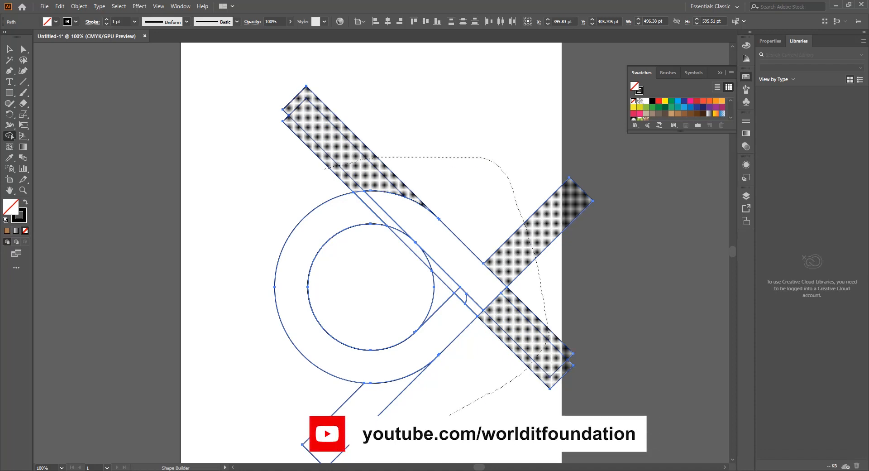
pyautogui.moveTo(449, 414); pyautogui.dragTo(434, 420)
pyautogui.scroll(2, 565, 325)
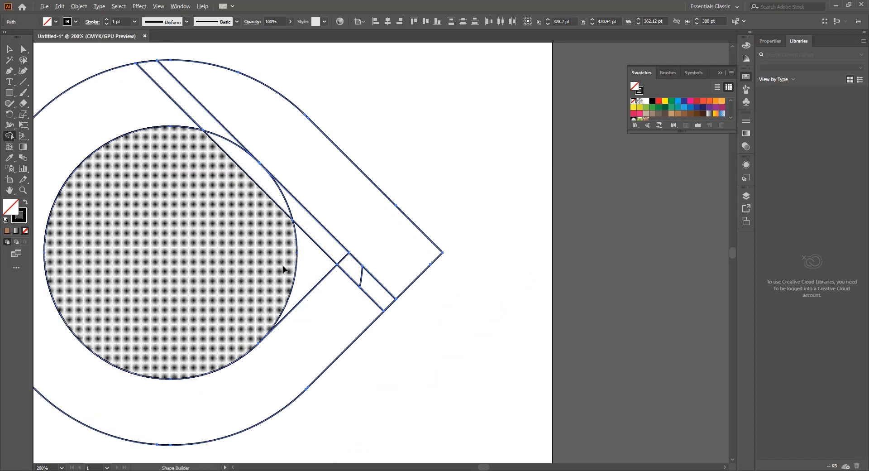
pyautogui.moveTo(298, 267)
pyautogui.mouseDown()
pyautogui.moveTo(317, 258)
pyautogui.moveTo(316, 248)
pyautogui.moveTo(288, 215)
pyautogui.mouseUp()
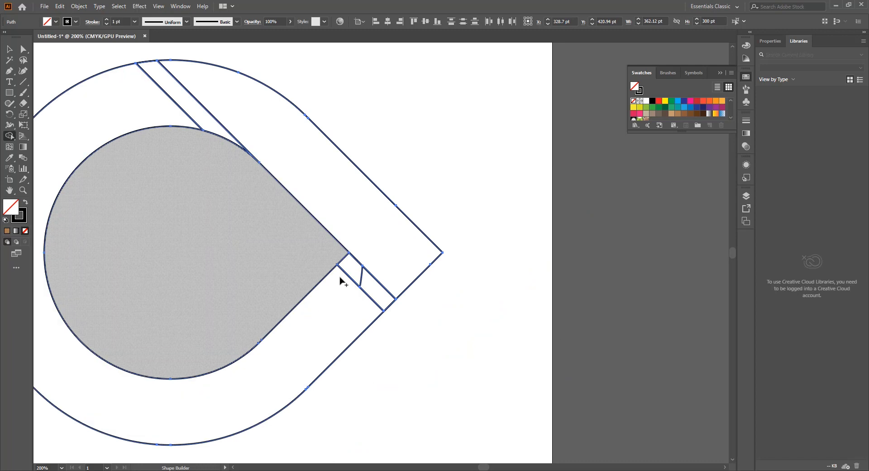
pyautogui.moveTo(334, 251); pyautogui.dragTo(389, 308)
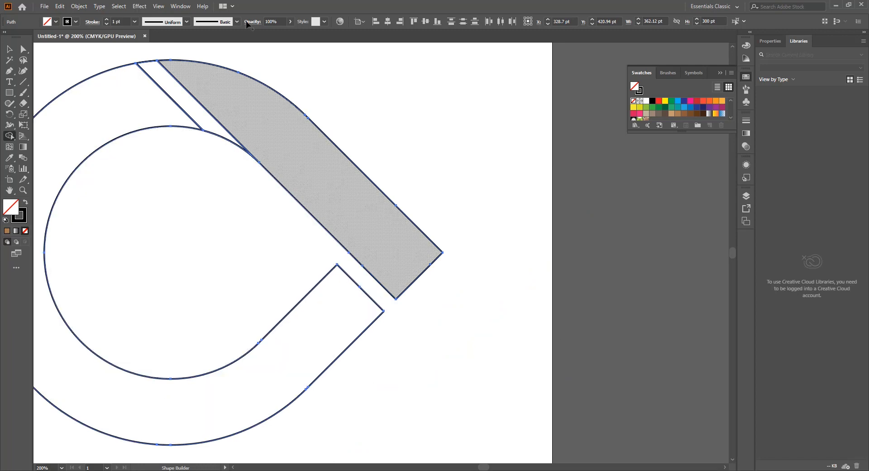
pyautogui.keyDown('alt'); pyautogui.click(219, 130); pyautogui.keyUp('alt')
pyautogui.hotkey('ctrl', '-')
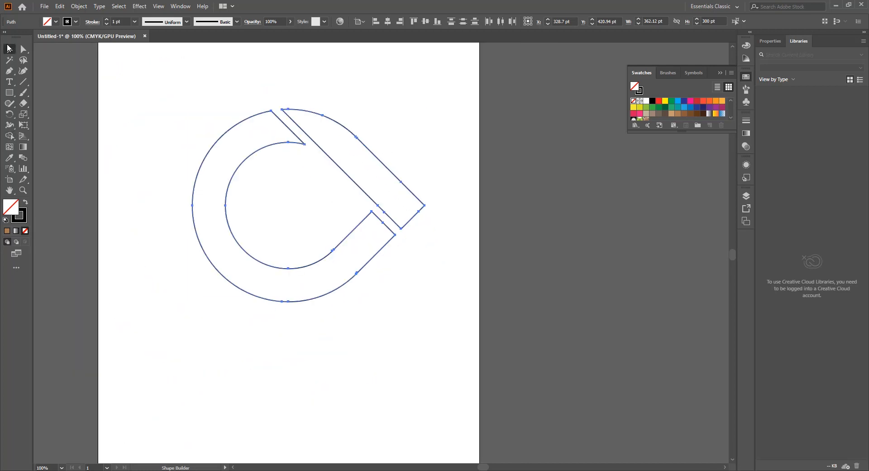
# Fill the straight upper-right band with black and the curved ring piece with light blue
pyautogui.click(8, 49)
pyautogui.click(423, 155)
pyautogui.moveTo(424, 151); pyautogui.dragTo(385, 194)
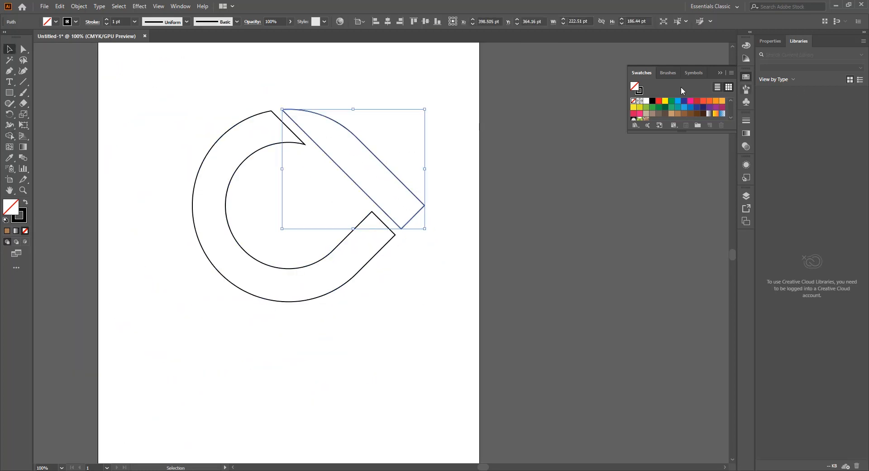
pyautogui.click(652, 101)
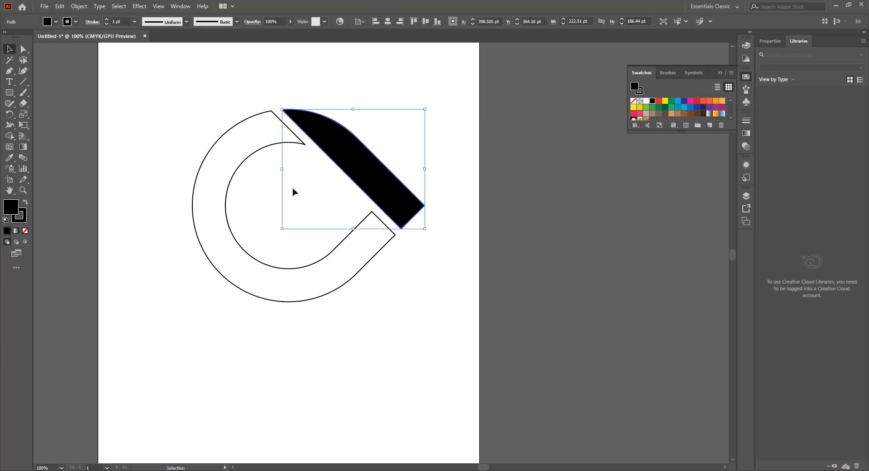
pyautogui.moveTo(300, 191); pyautogui.dragTo(226, 294)
pyautogui.click(677, 103)
pyautogui.click(306, 175)
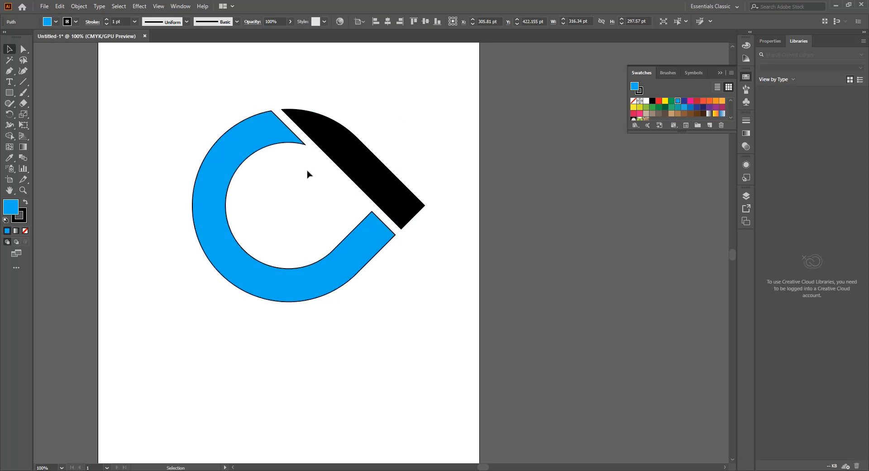
# Remove the stroke from both the blue and the black piece
pyautogui.moveTo(335, 116); pyautogui.dragTo(264, 225)
pyautogui.hotkey('ctrl', 'z')
pyautogui.moveTo(479, 88); pyautogui.dragTo(241, 353)
pyautogui.click(23, 219)
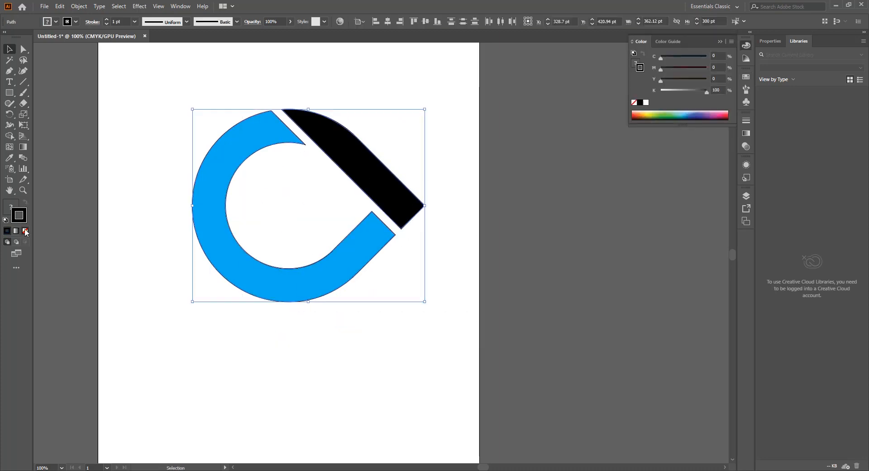
pyautogui.click(25, 231)
pyautogui.click(181, 64)
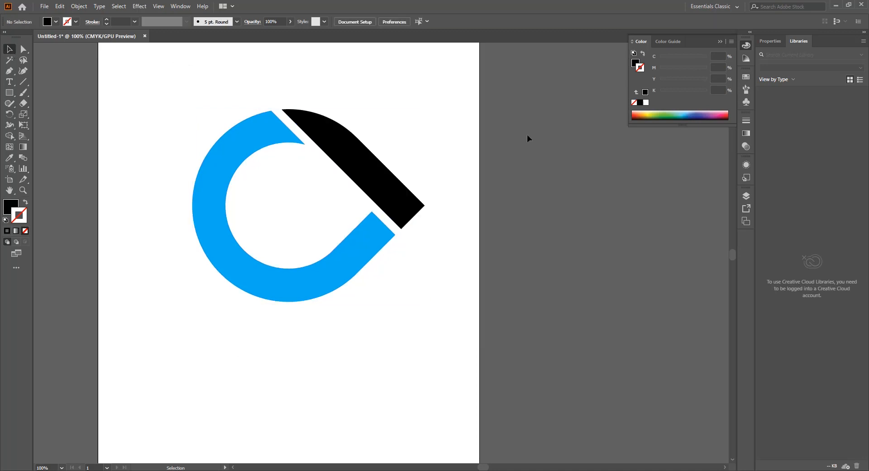
# Scale the two logo pieces down together and move them down and to the left on the artboard
pyautogui.moveTo(474, 133); pyautogui.dragTo(261, 322)
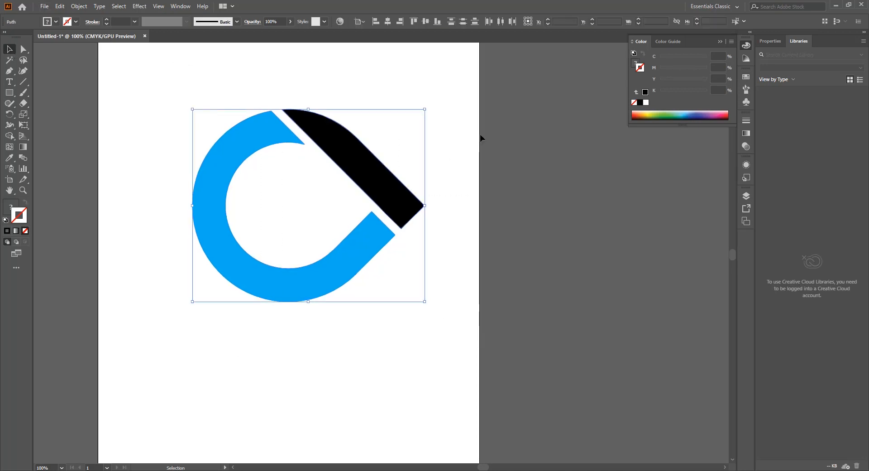
pyautogui.moveTo(427, 112); pyautogui.dragTo(390, 139)
pyautogui.moveTo(364, 185); pyautogui.dragTo(298, 244)
pyautogui.click(358, 231)
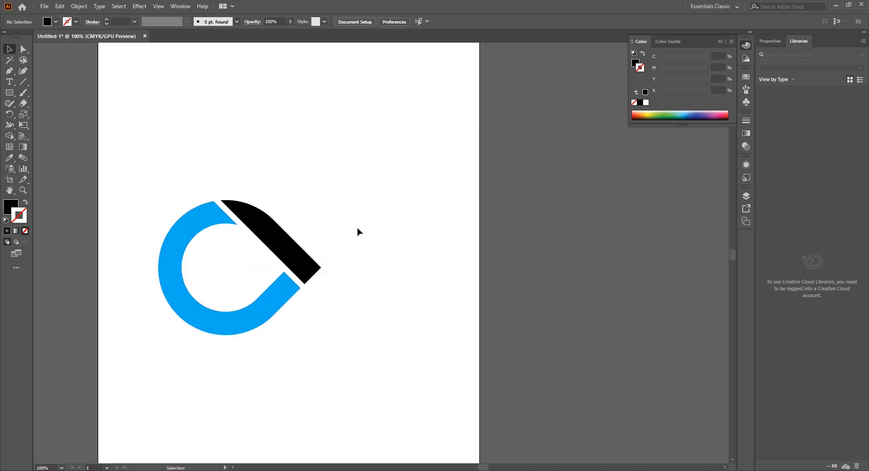